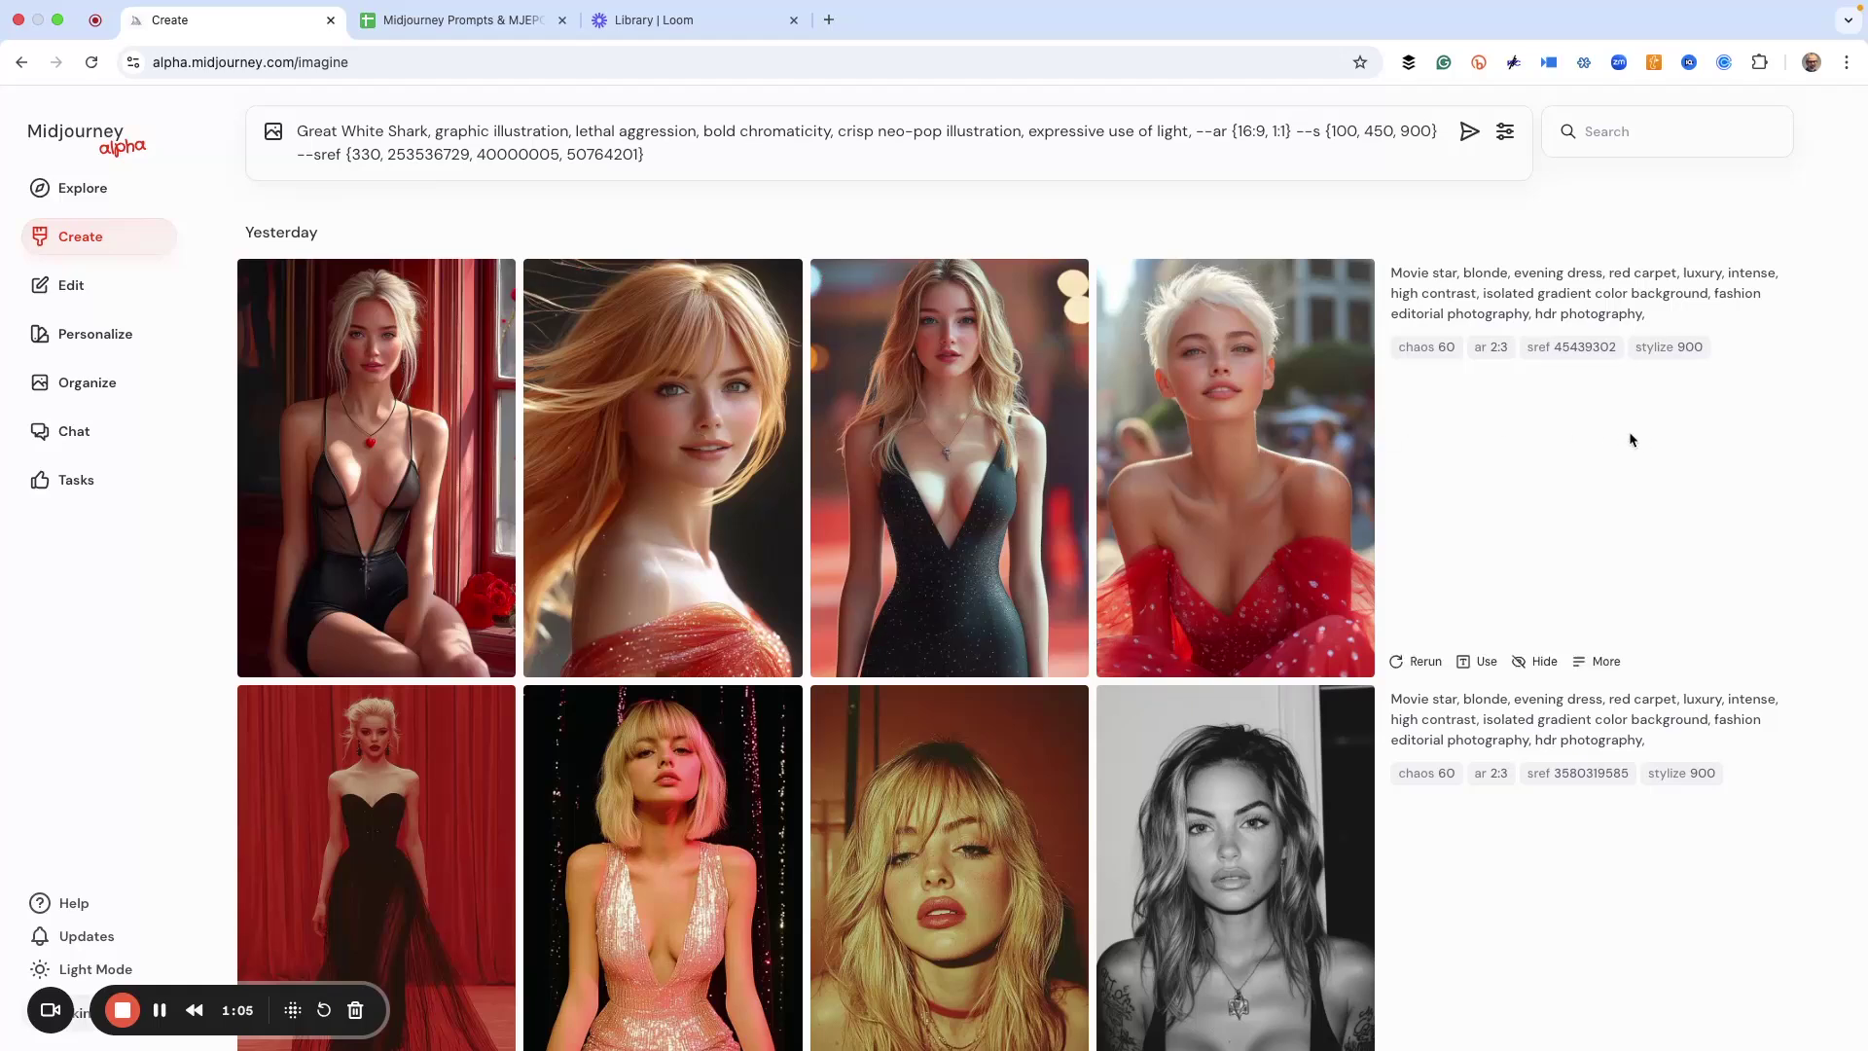
pyautogui.scroll(-15, 1632, 439)
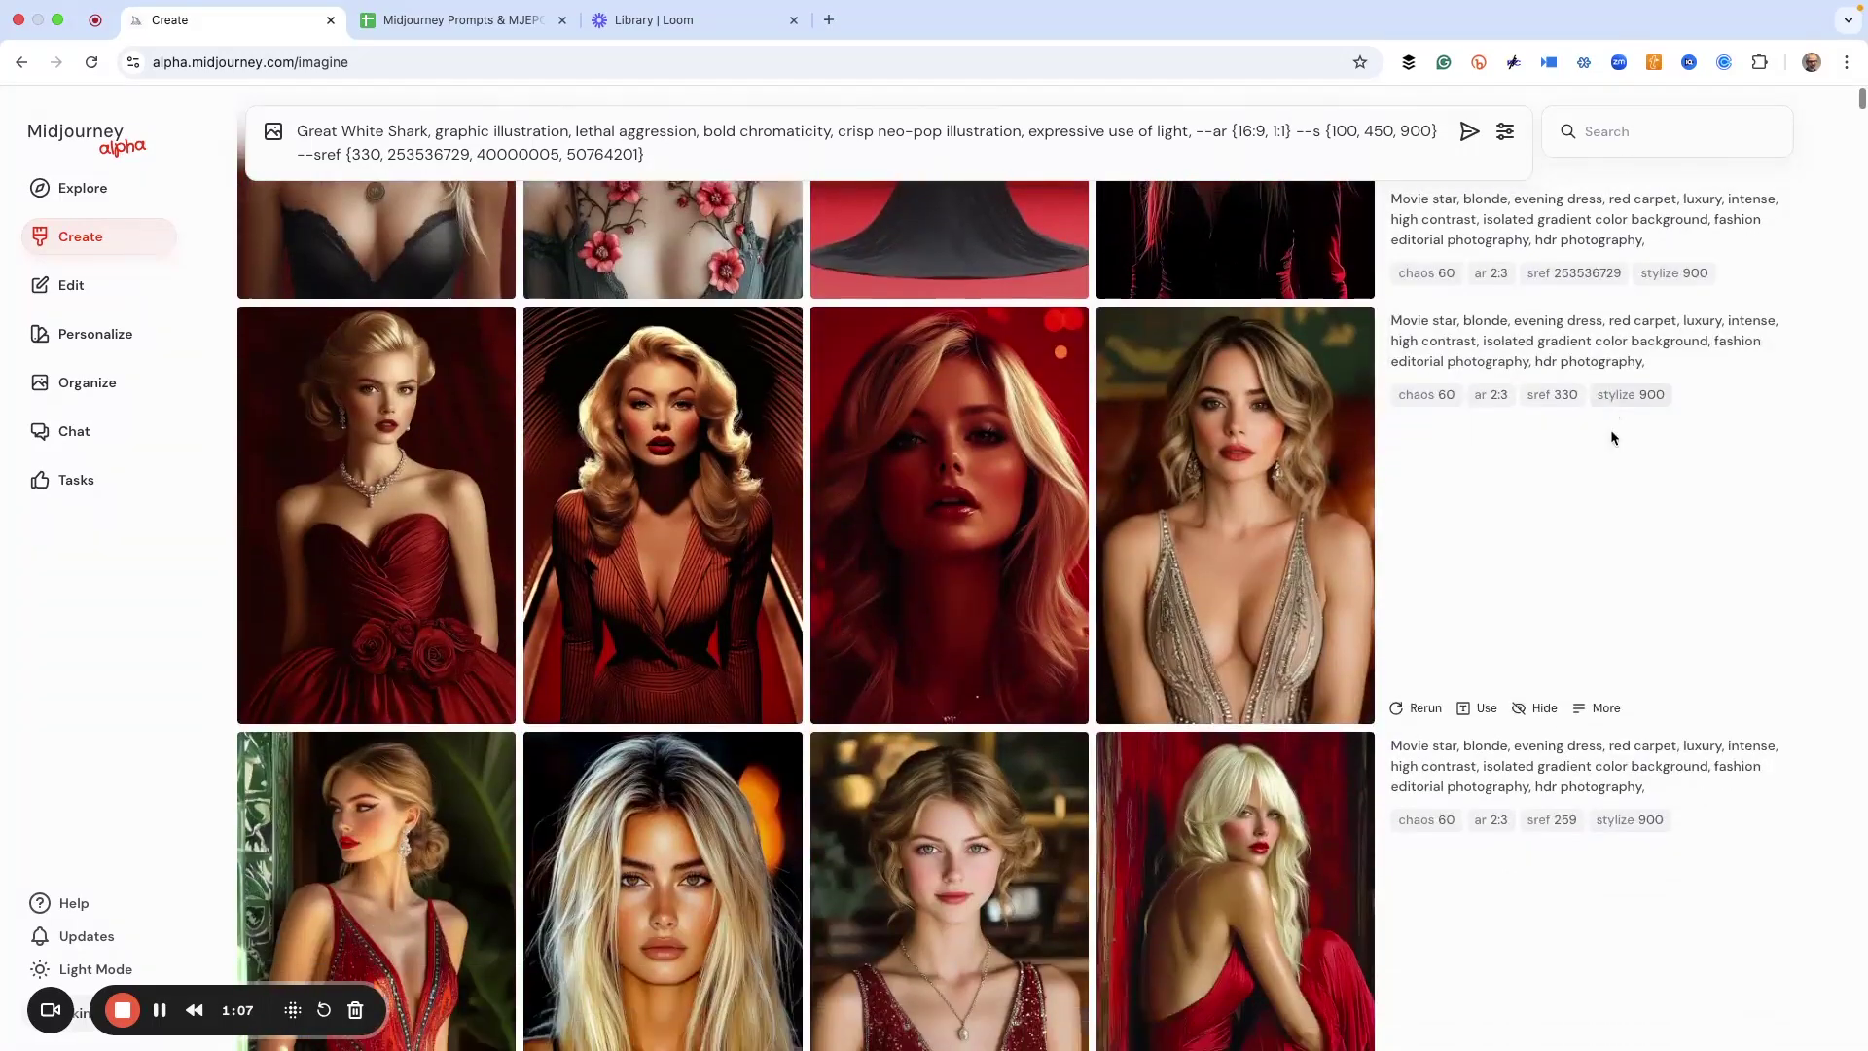
pyautogui.scroll(10, 1608, 432)
pyautogui.scroll(1, 1535, 373)
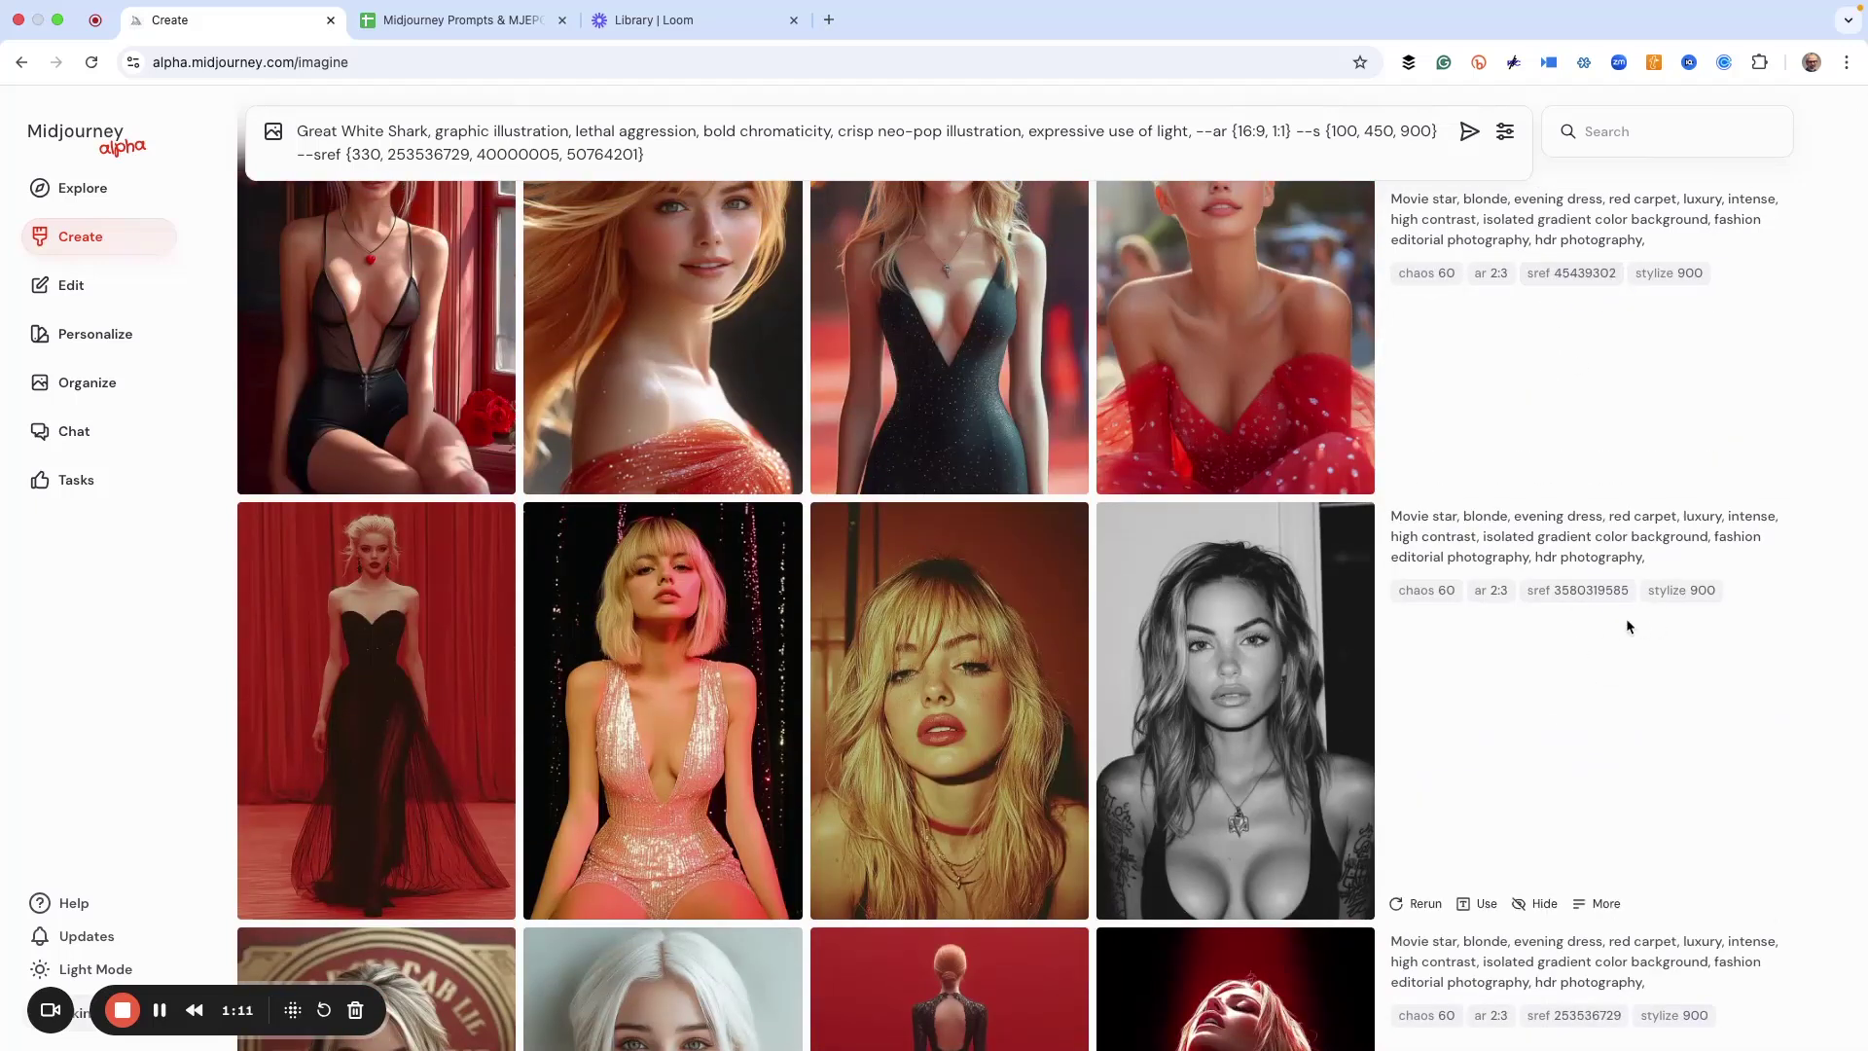
pyautogui.scroll(-5, 1615, 642)
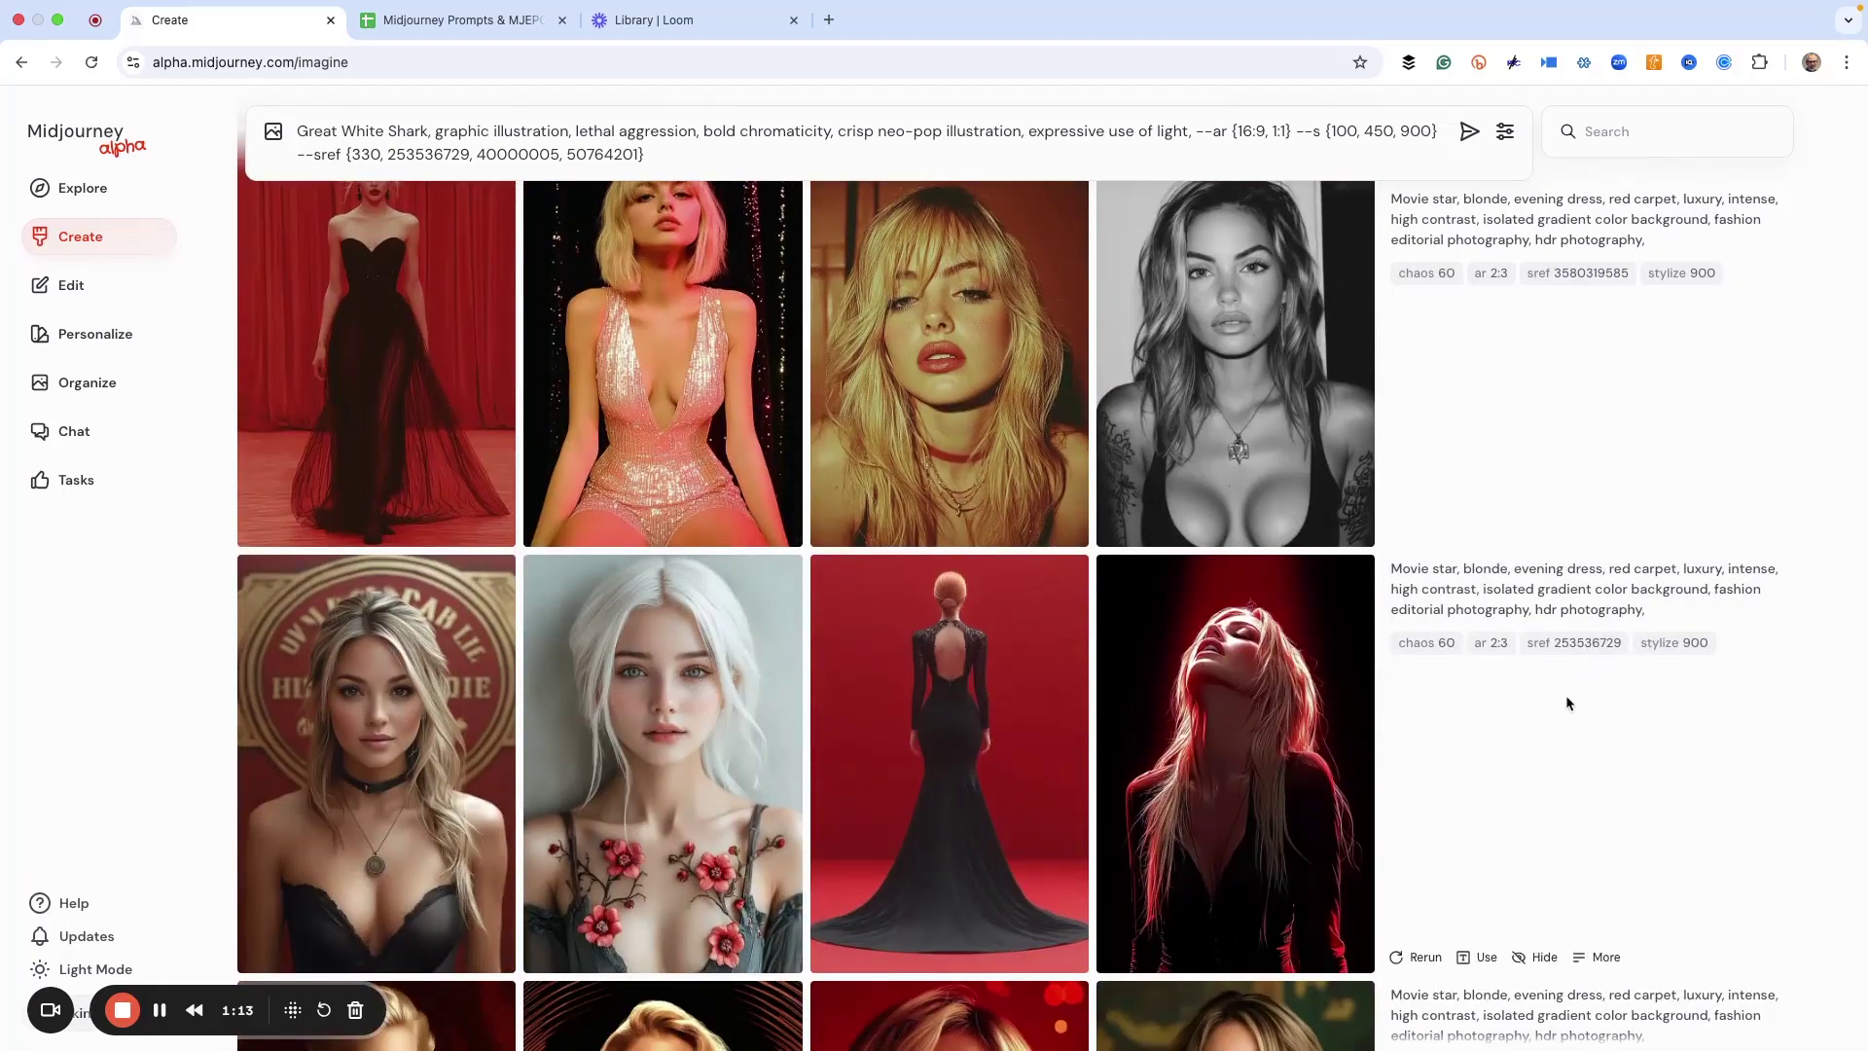
pyautogui.scroll(-5, 1562, 691)
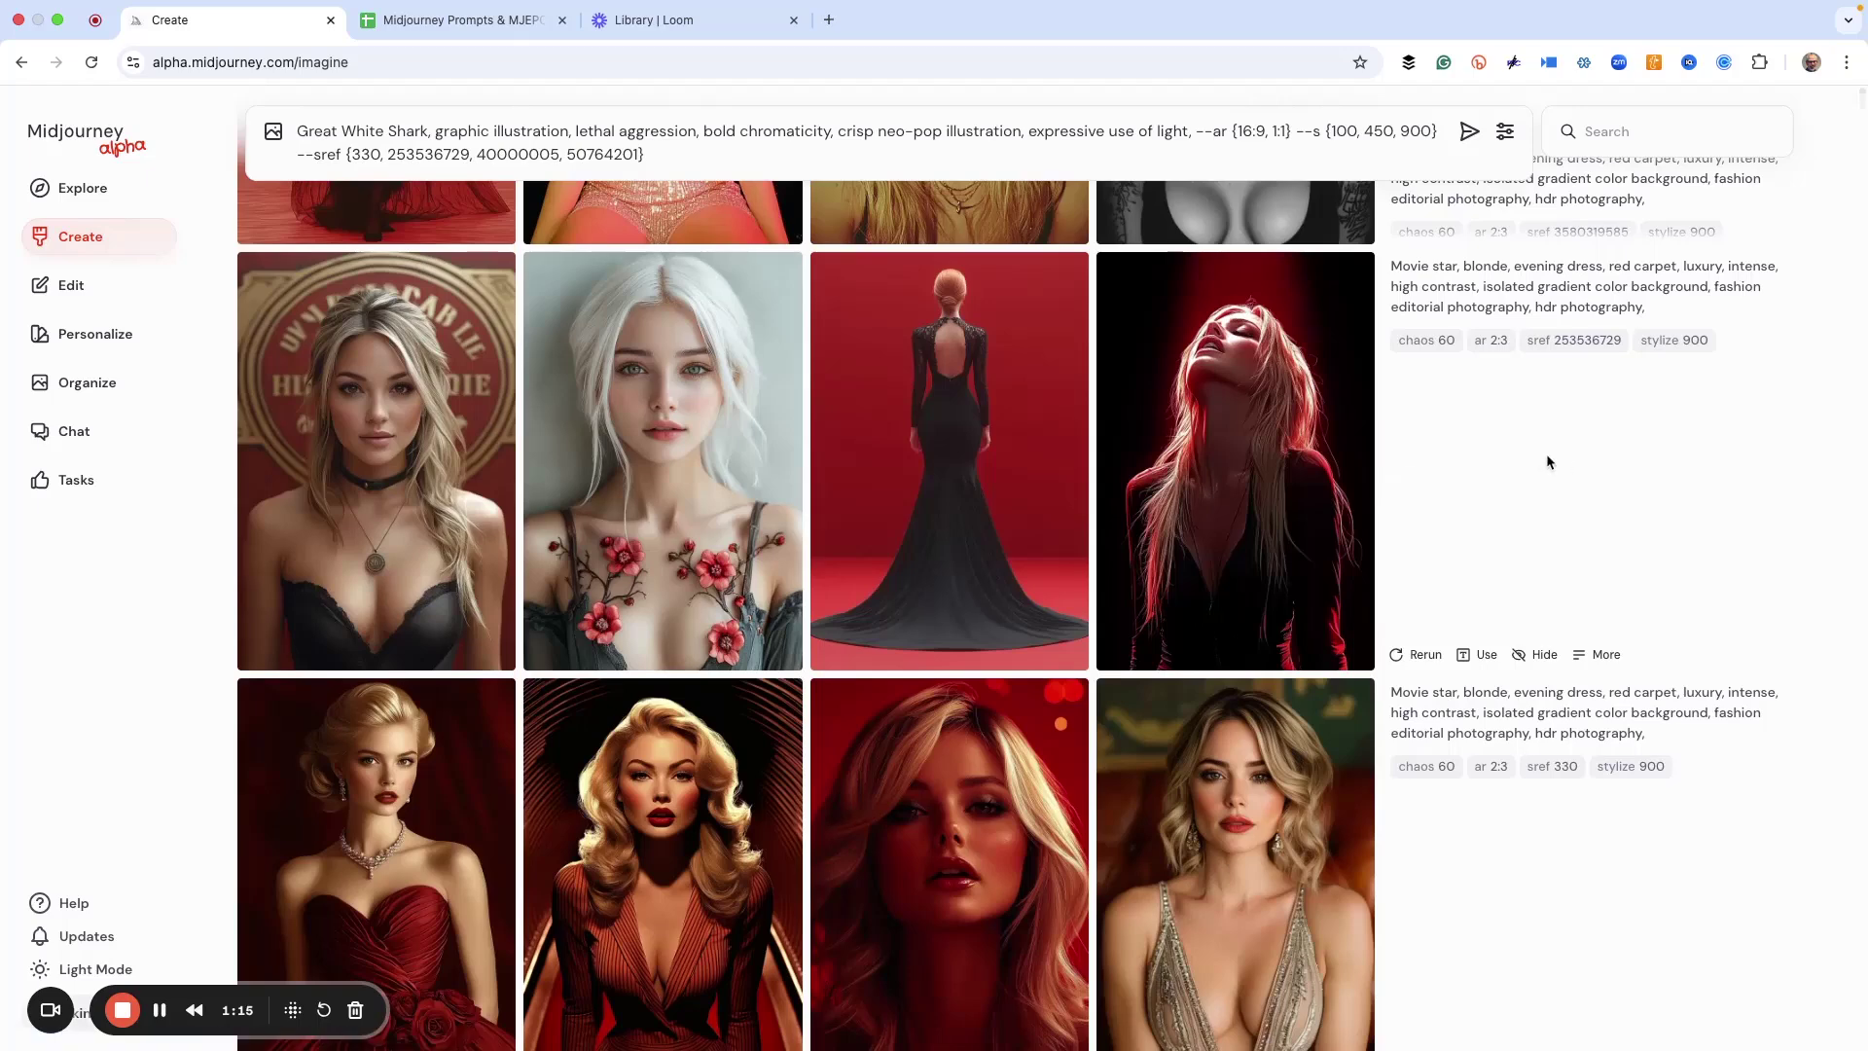
pyautogui.scroll(-20, 1540, 455)
pyautogui.scroll(-8, 1518, 472)
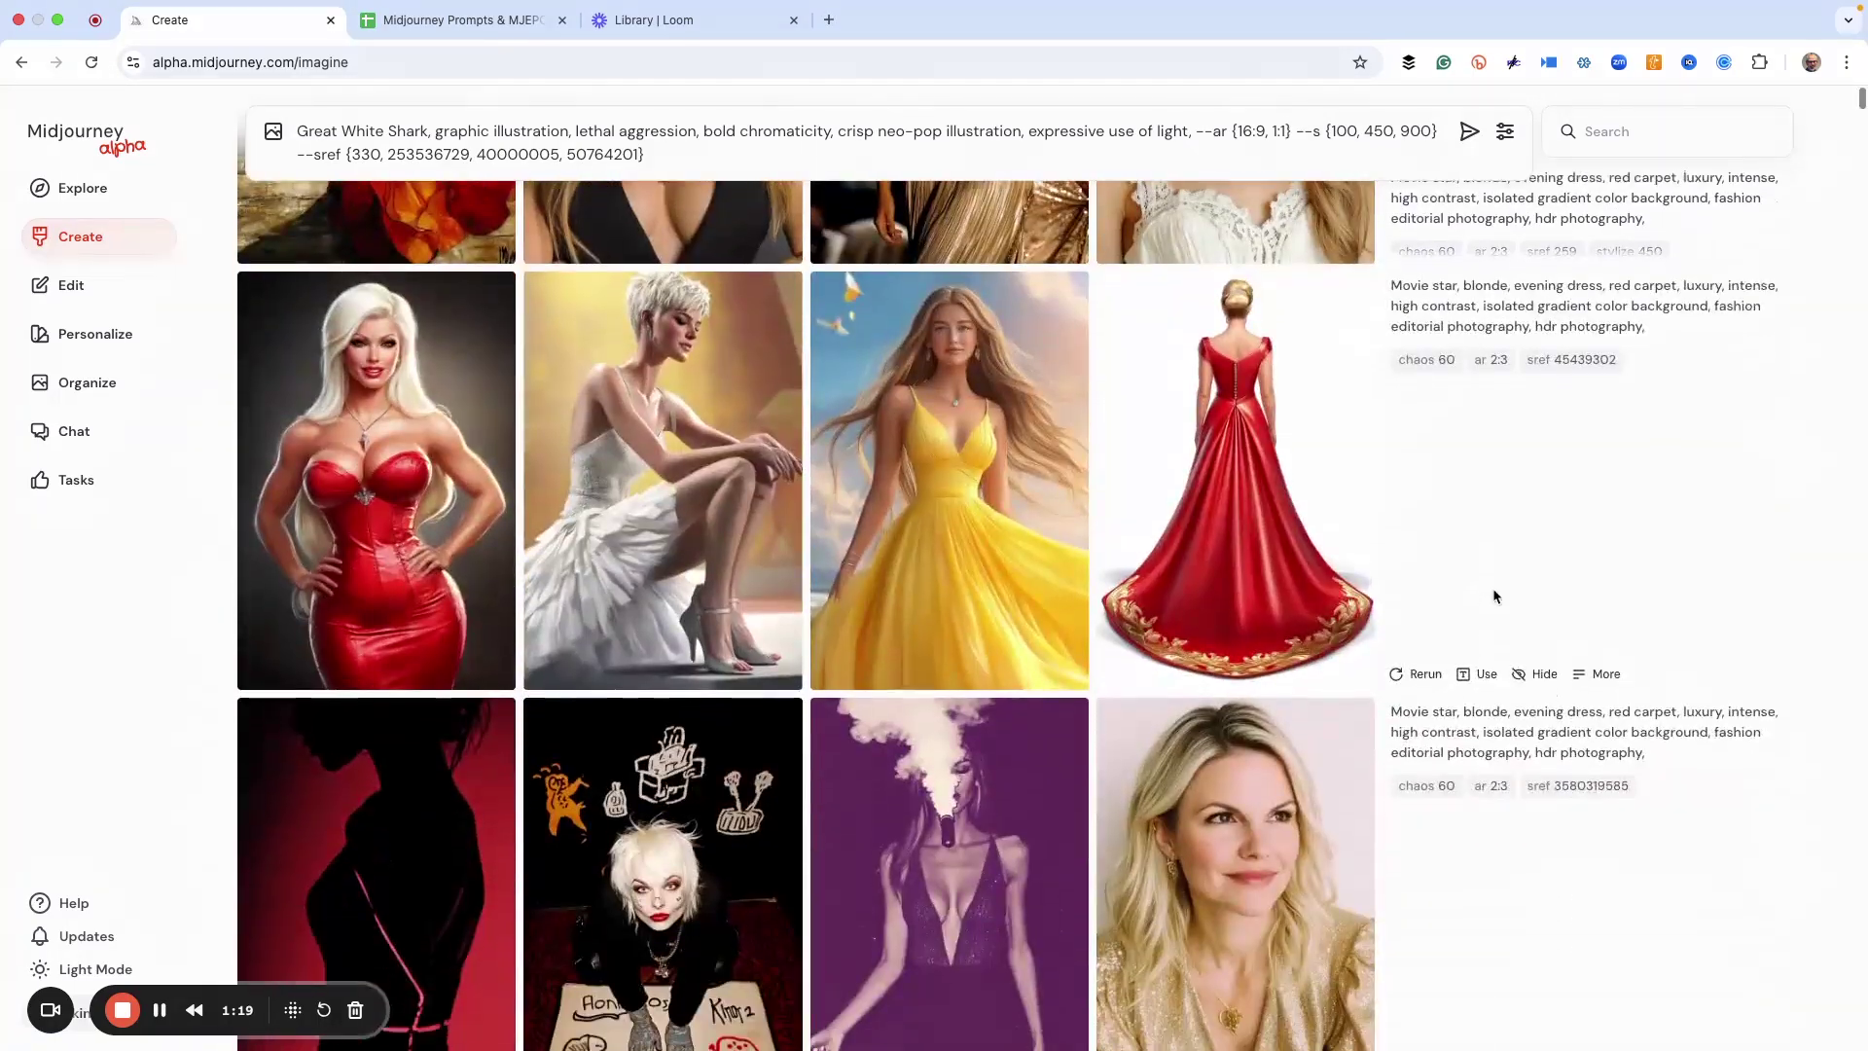
pyautogui.scroll(-7, 1494, 595)
pyautogui.scroll(11, 1492, 588)
pyautogui.scroll(10, 1490, 584)
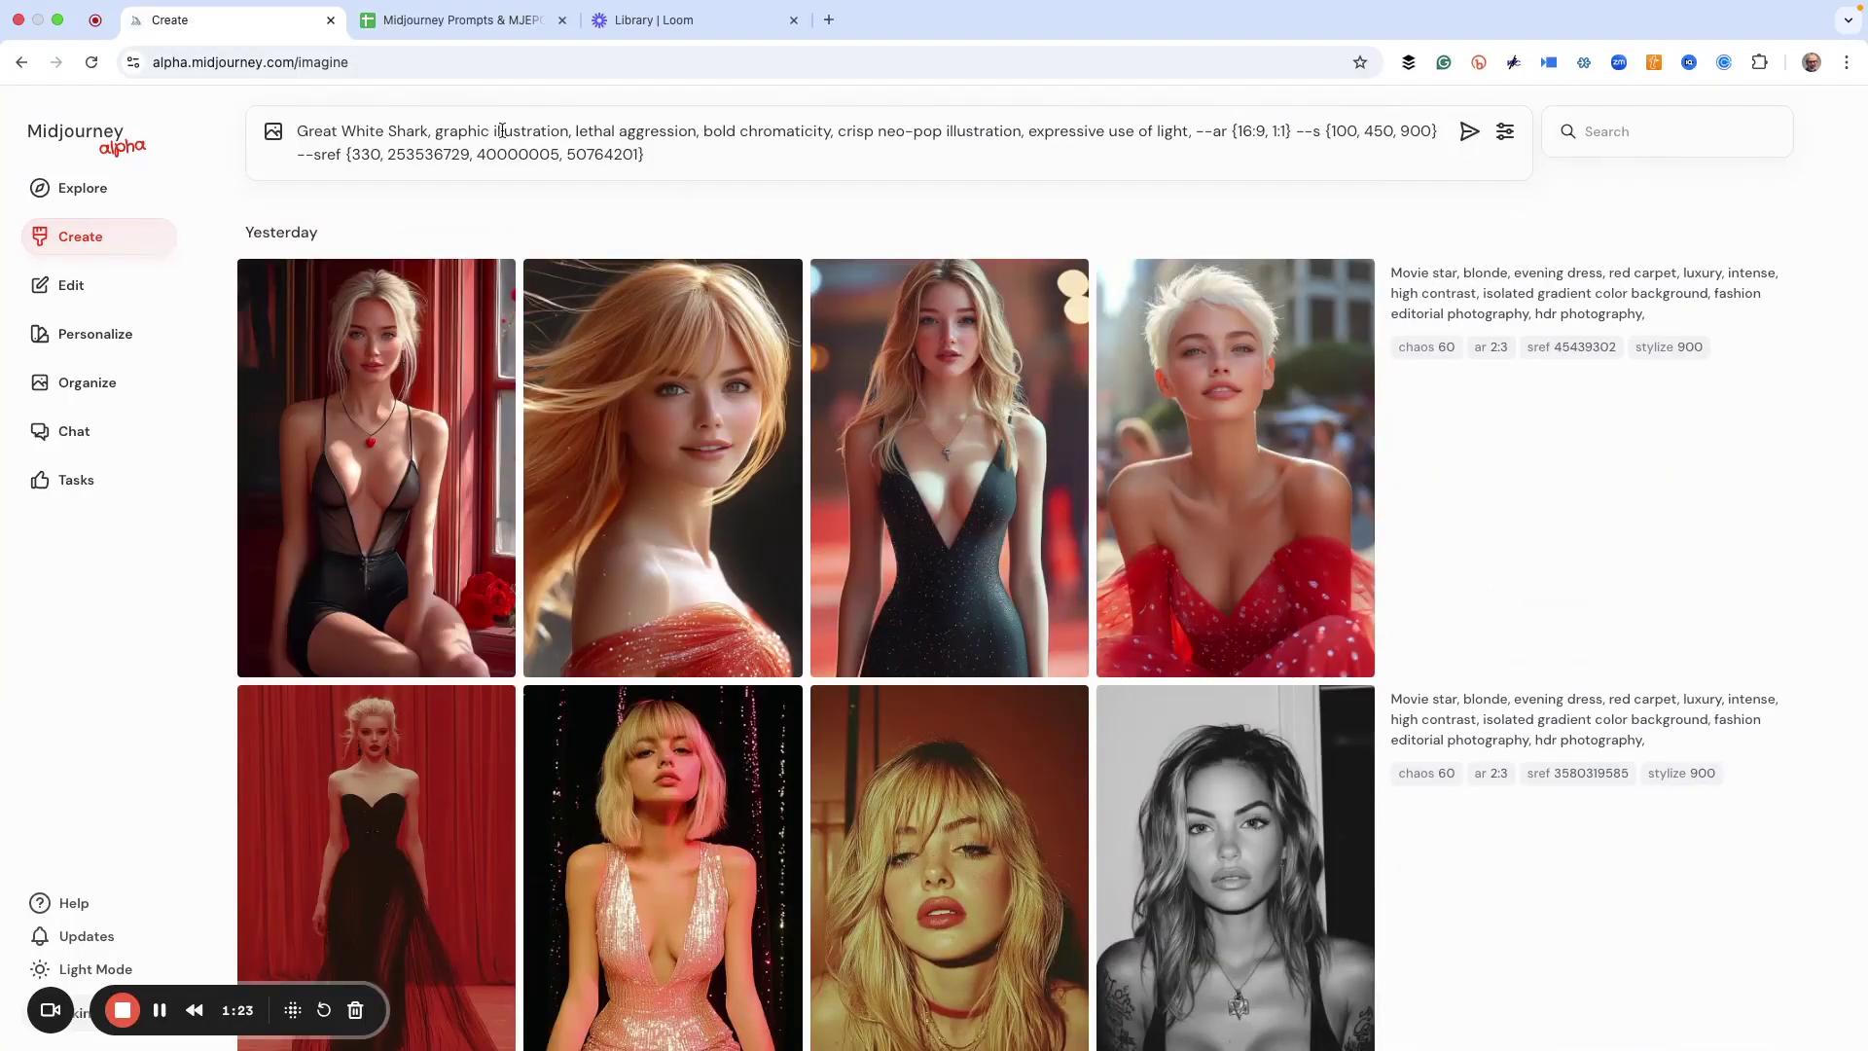
# Submit the Great White Shark permutation prompt, queuing 12 images across style references and stylize values.
pyautogui.click(662, 157)
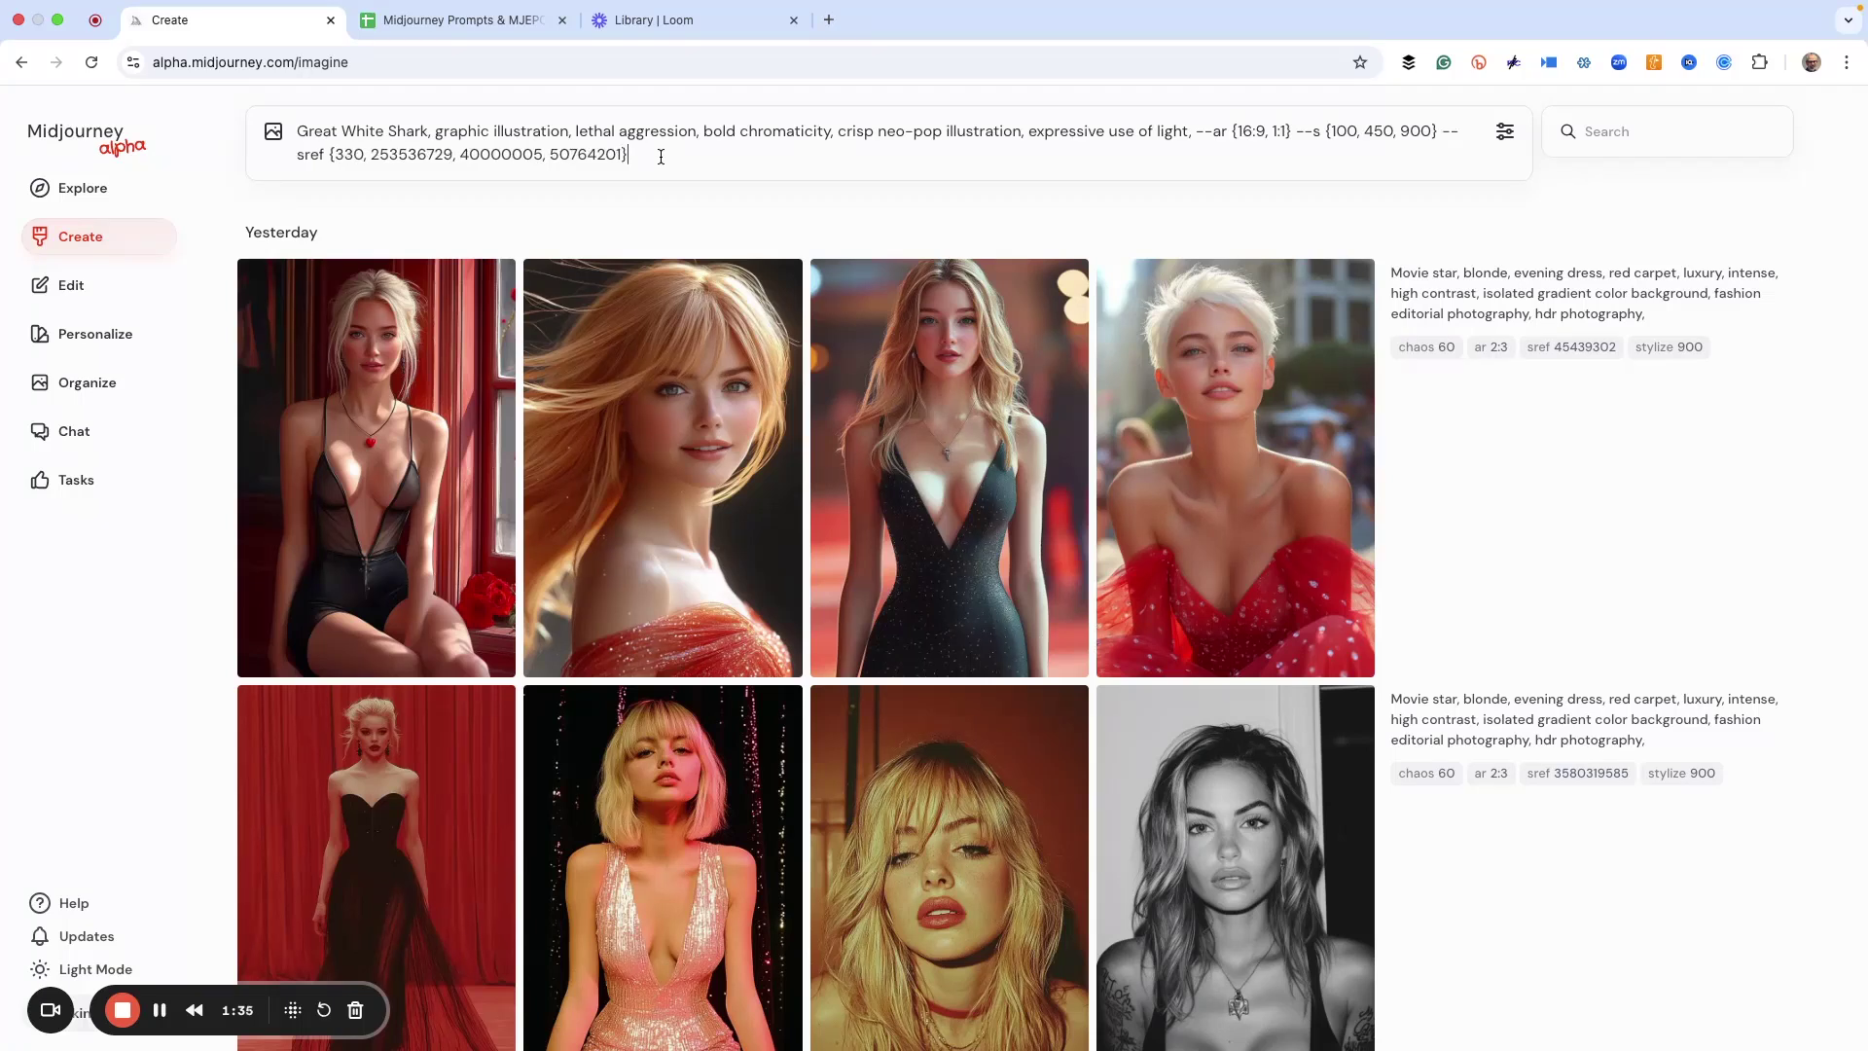
pyautogui.press('Return')
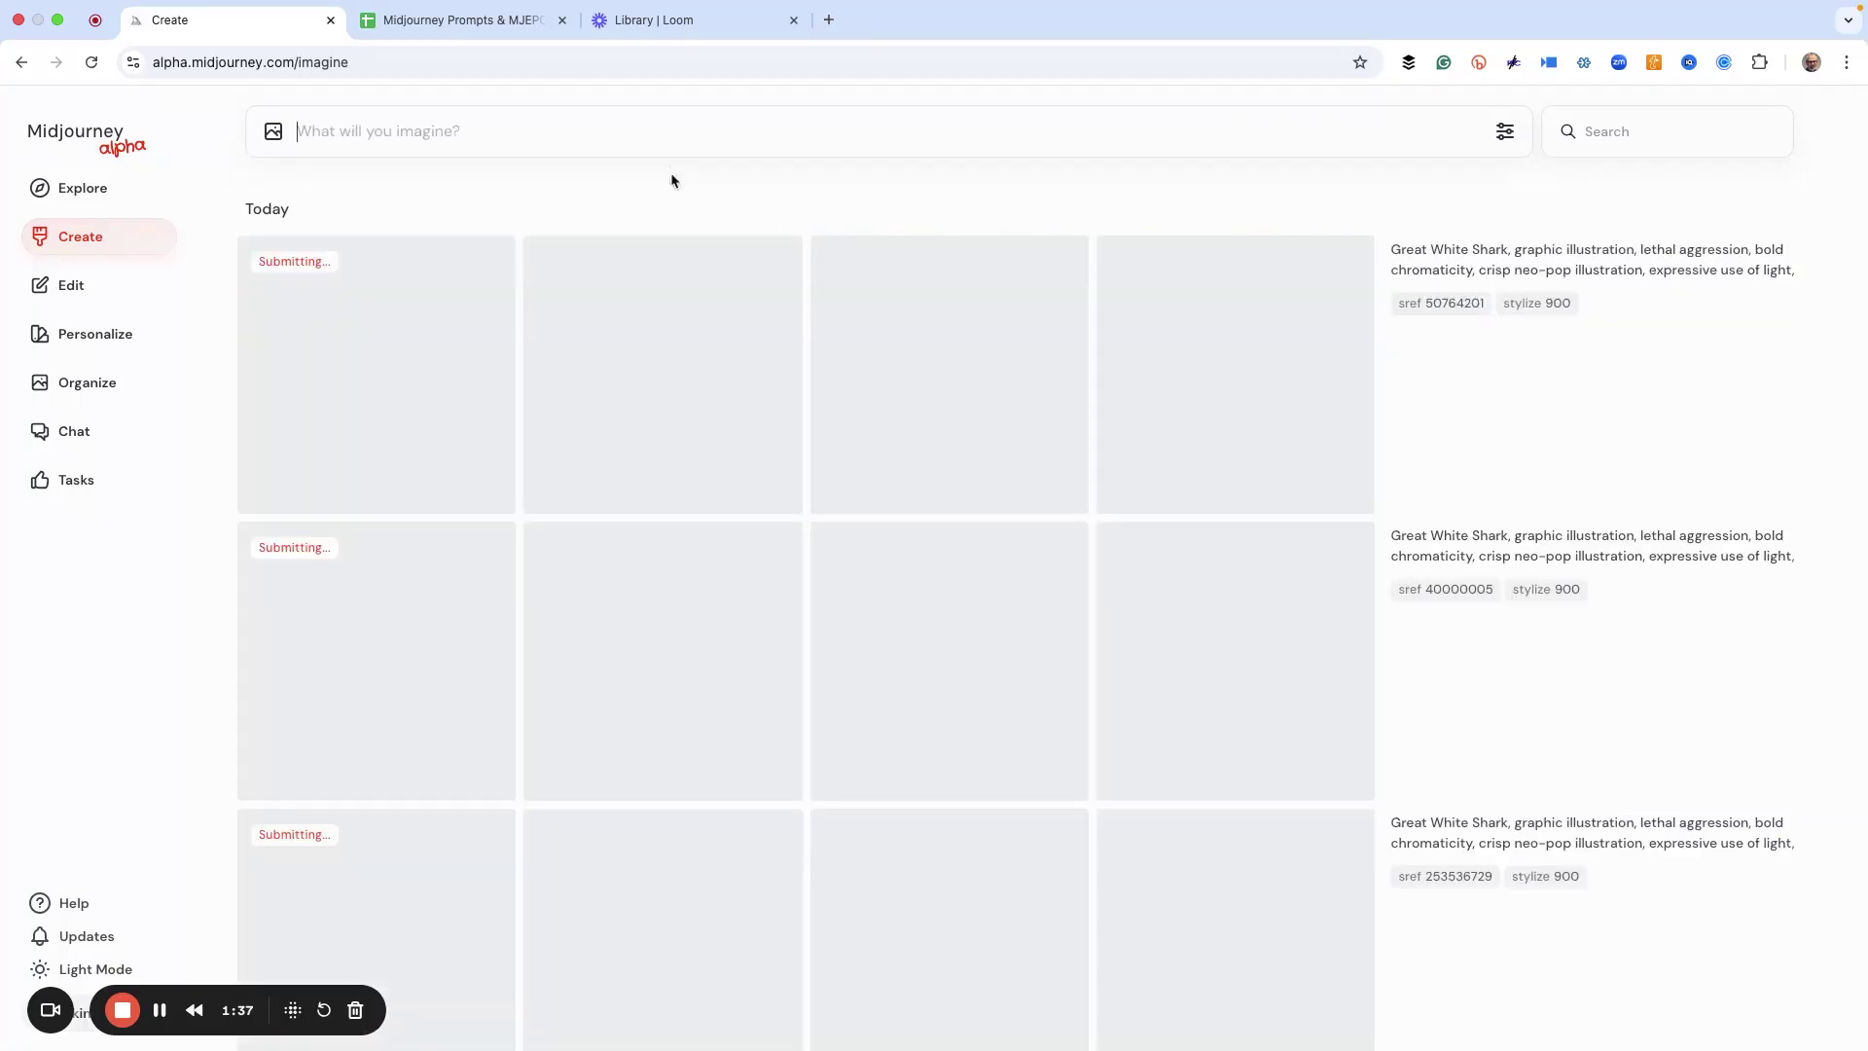
pyautogui.scroll(-2, 763, 459)
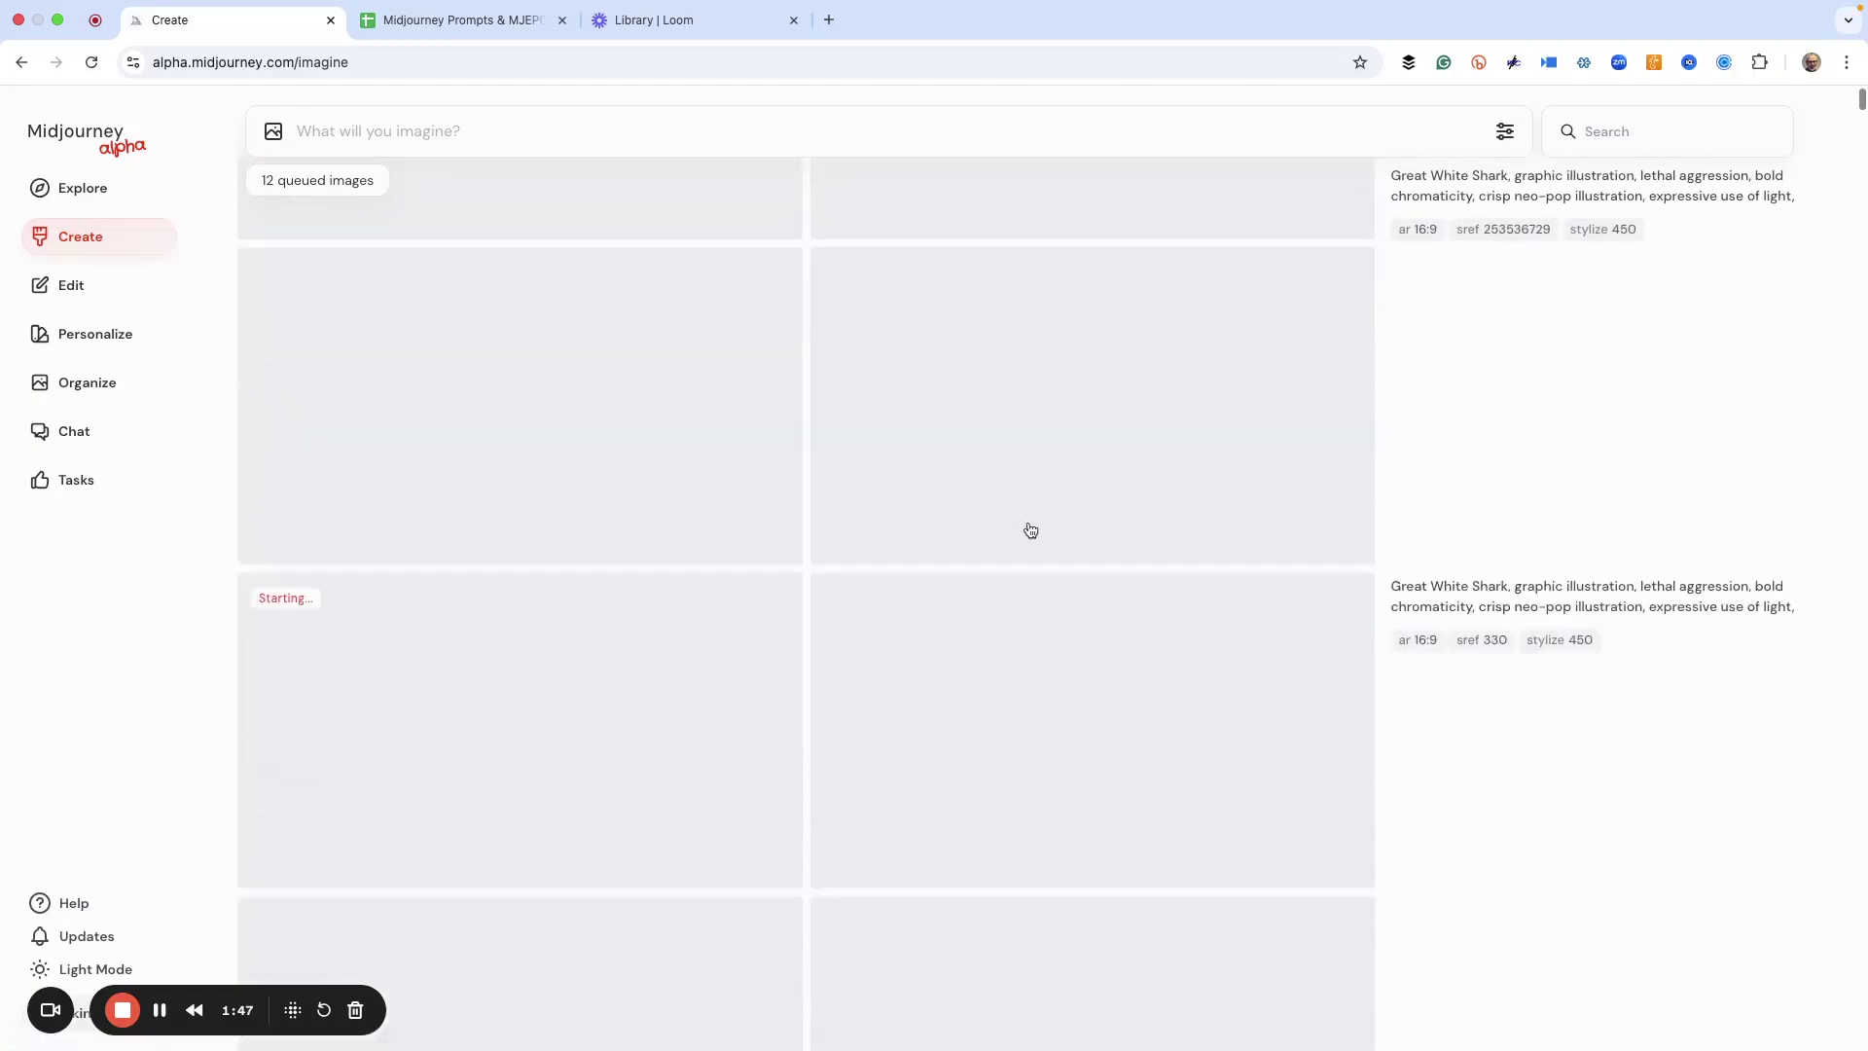
# Inspect the finished 16:9 grids: sref 330 red-and-cream neo-pop sharks, sref 253536729 realistic sharks, then drag the 253536729 reference.
pyautogui.scroll(-10, 1031, 529)
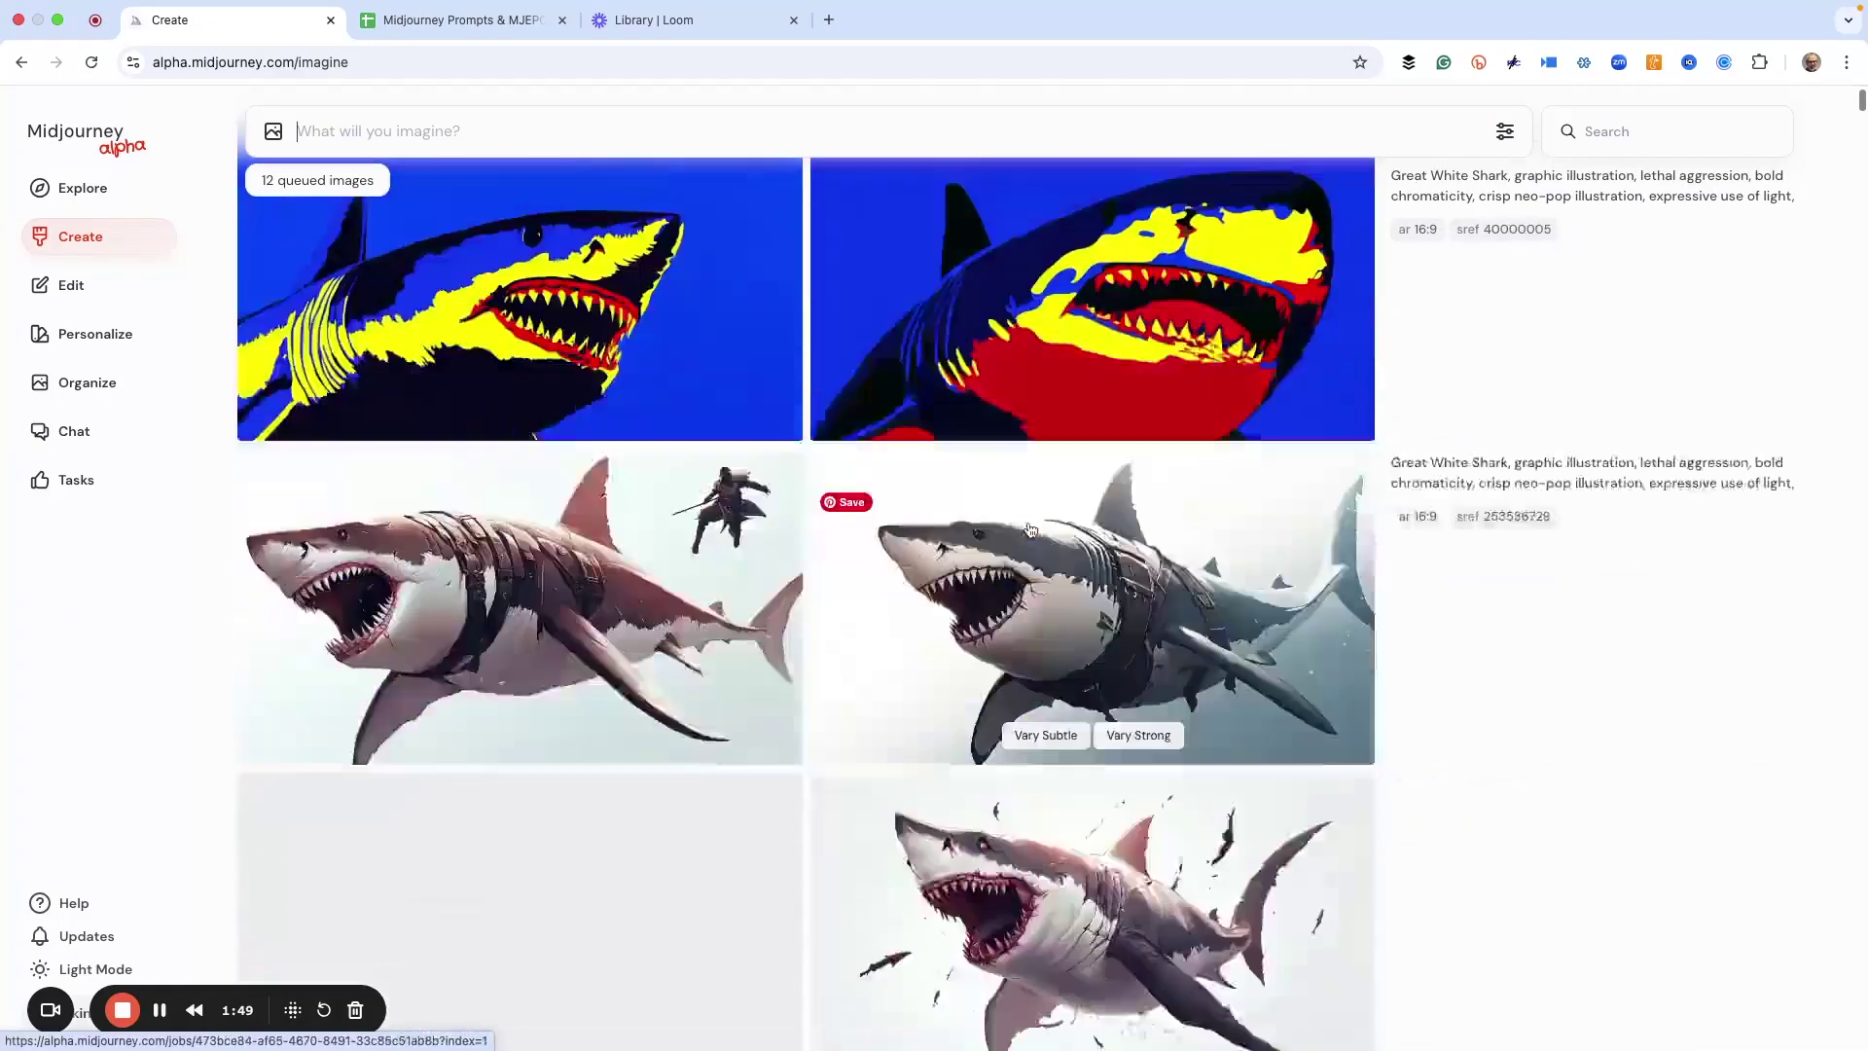
pyautogui.scroll(-1, 1030, 528)
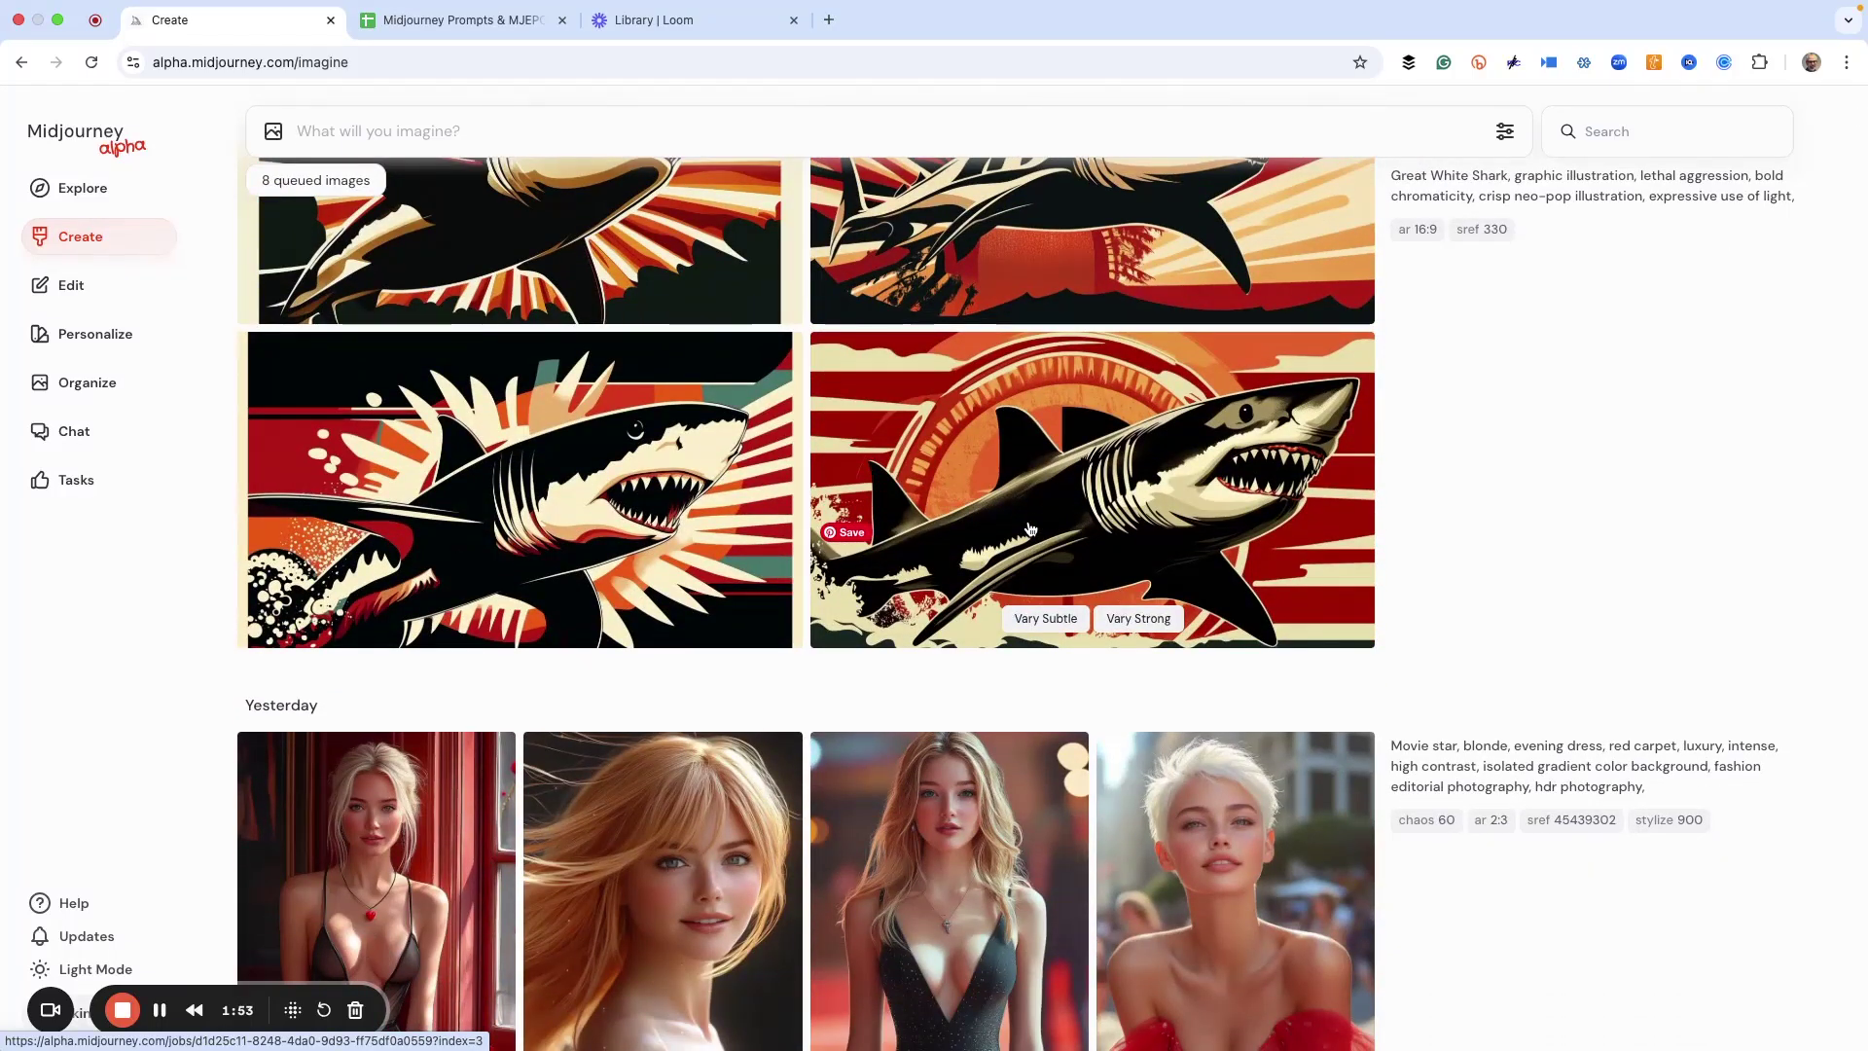
pyautogui.scroll(3, 1031, 528)
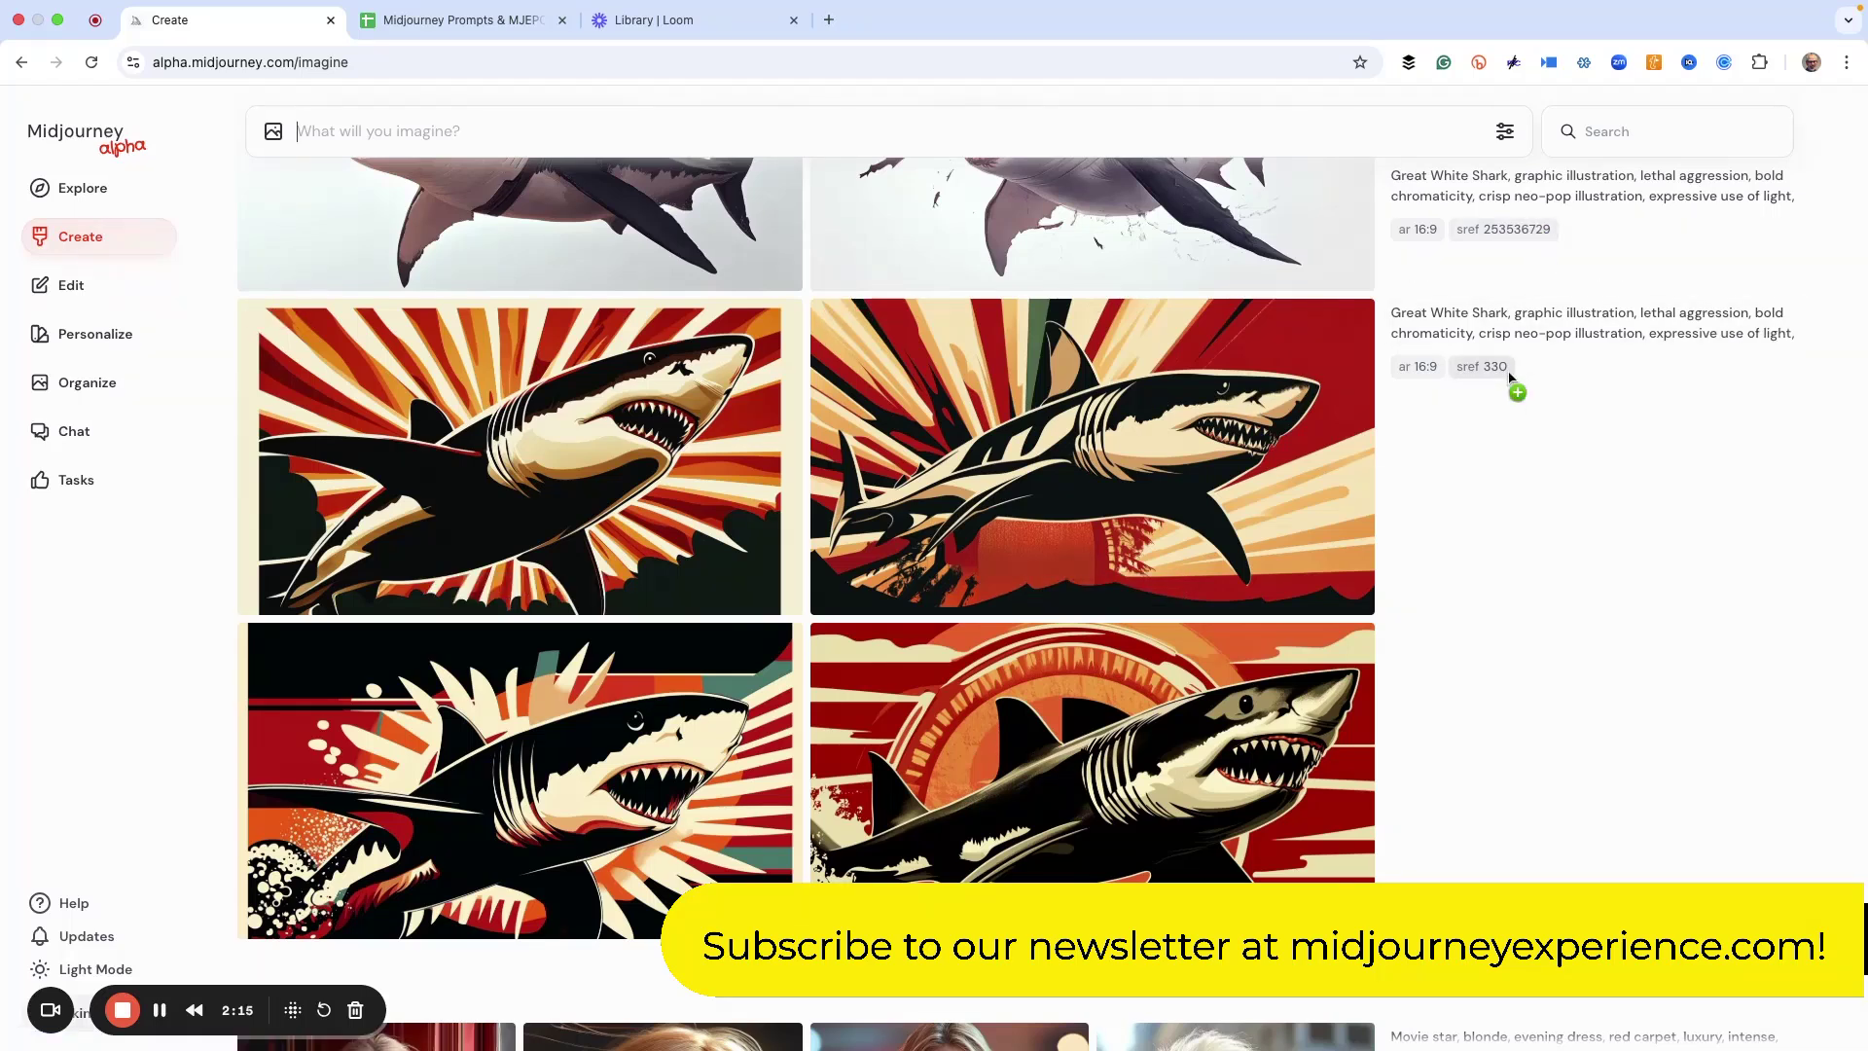
pyautogui.moveTo(1507, 239); pyautogui.dragTo(1498, 383)
# Scroll up through the 16:9 stylize 900 shark grids, including sref 40000005's blue-yellow-red sharks.
pyautogui.scroll(8, 1498, 262)
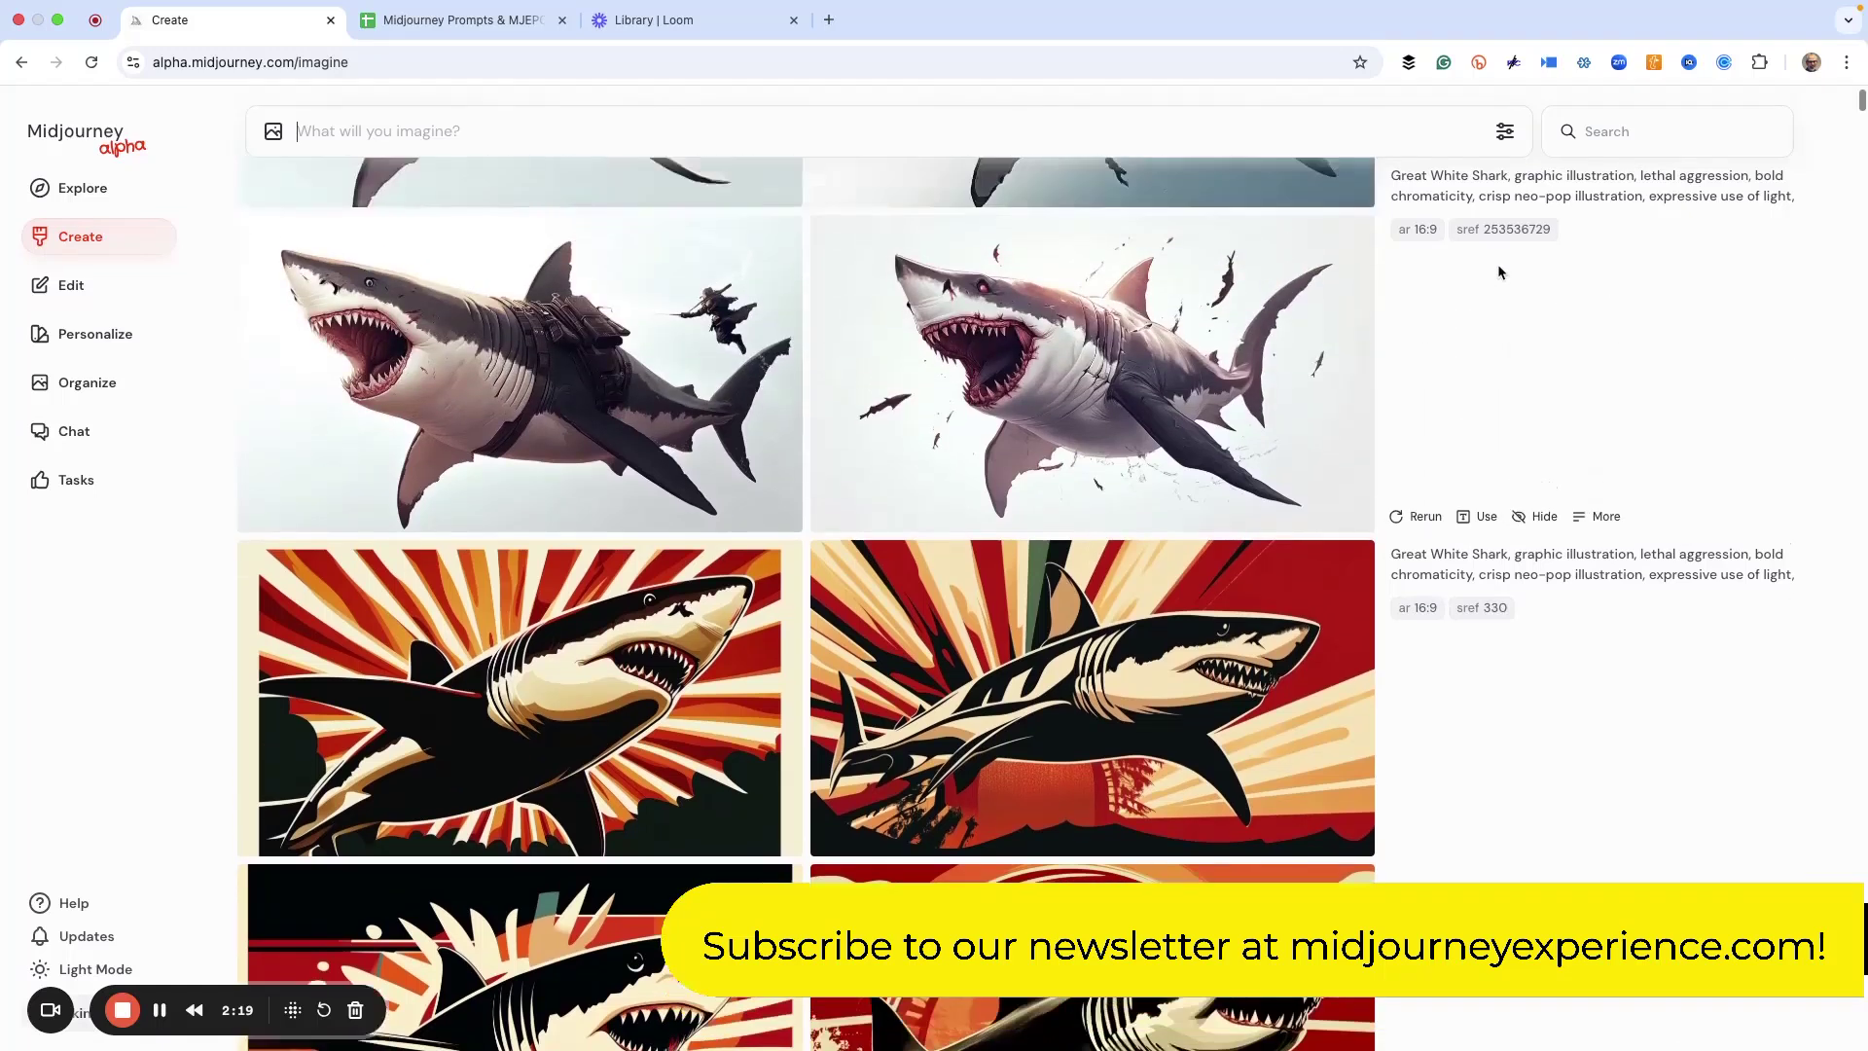
pyautogui.scroll(4, 1050, 341)
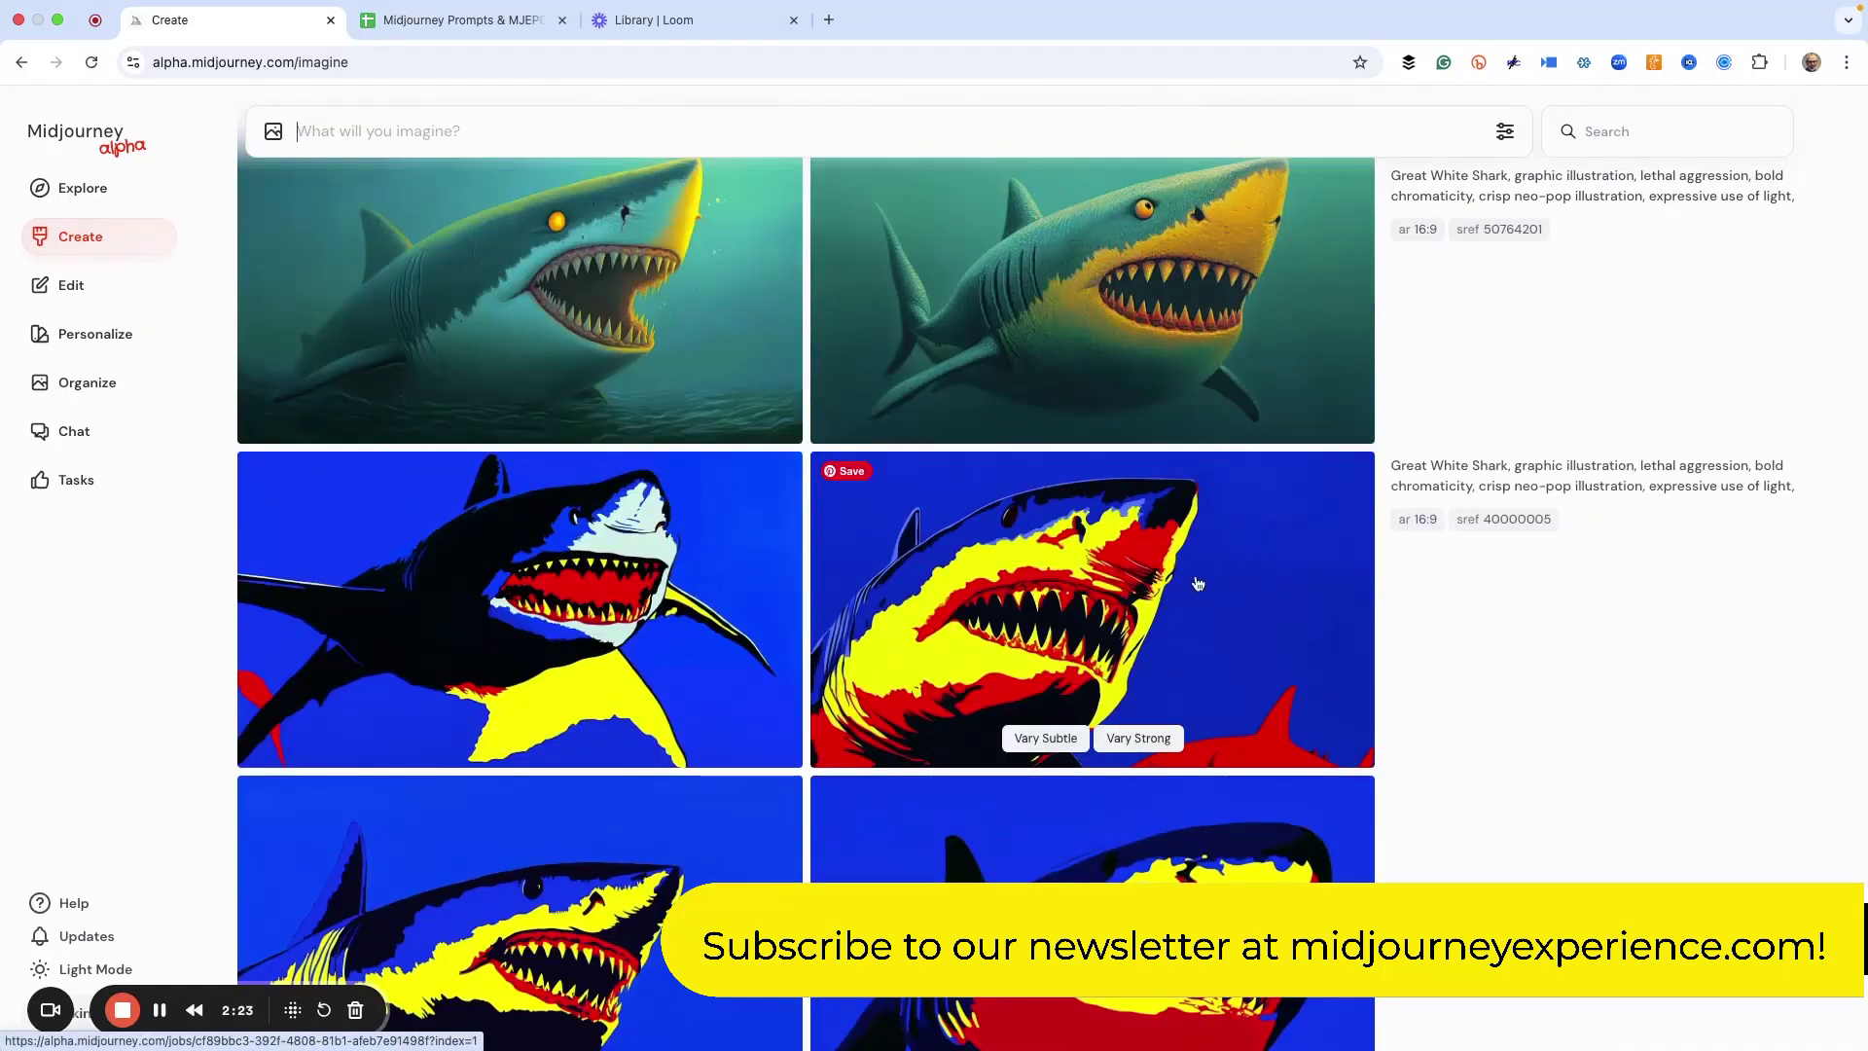
pyautogui.scroll(9, 1198, 583)
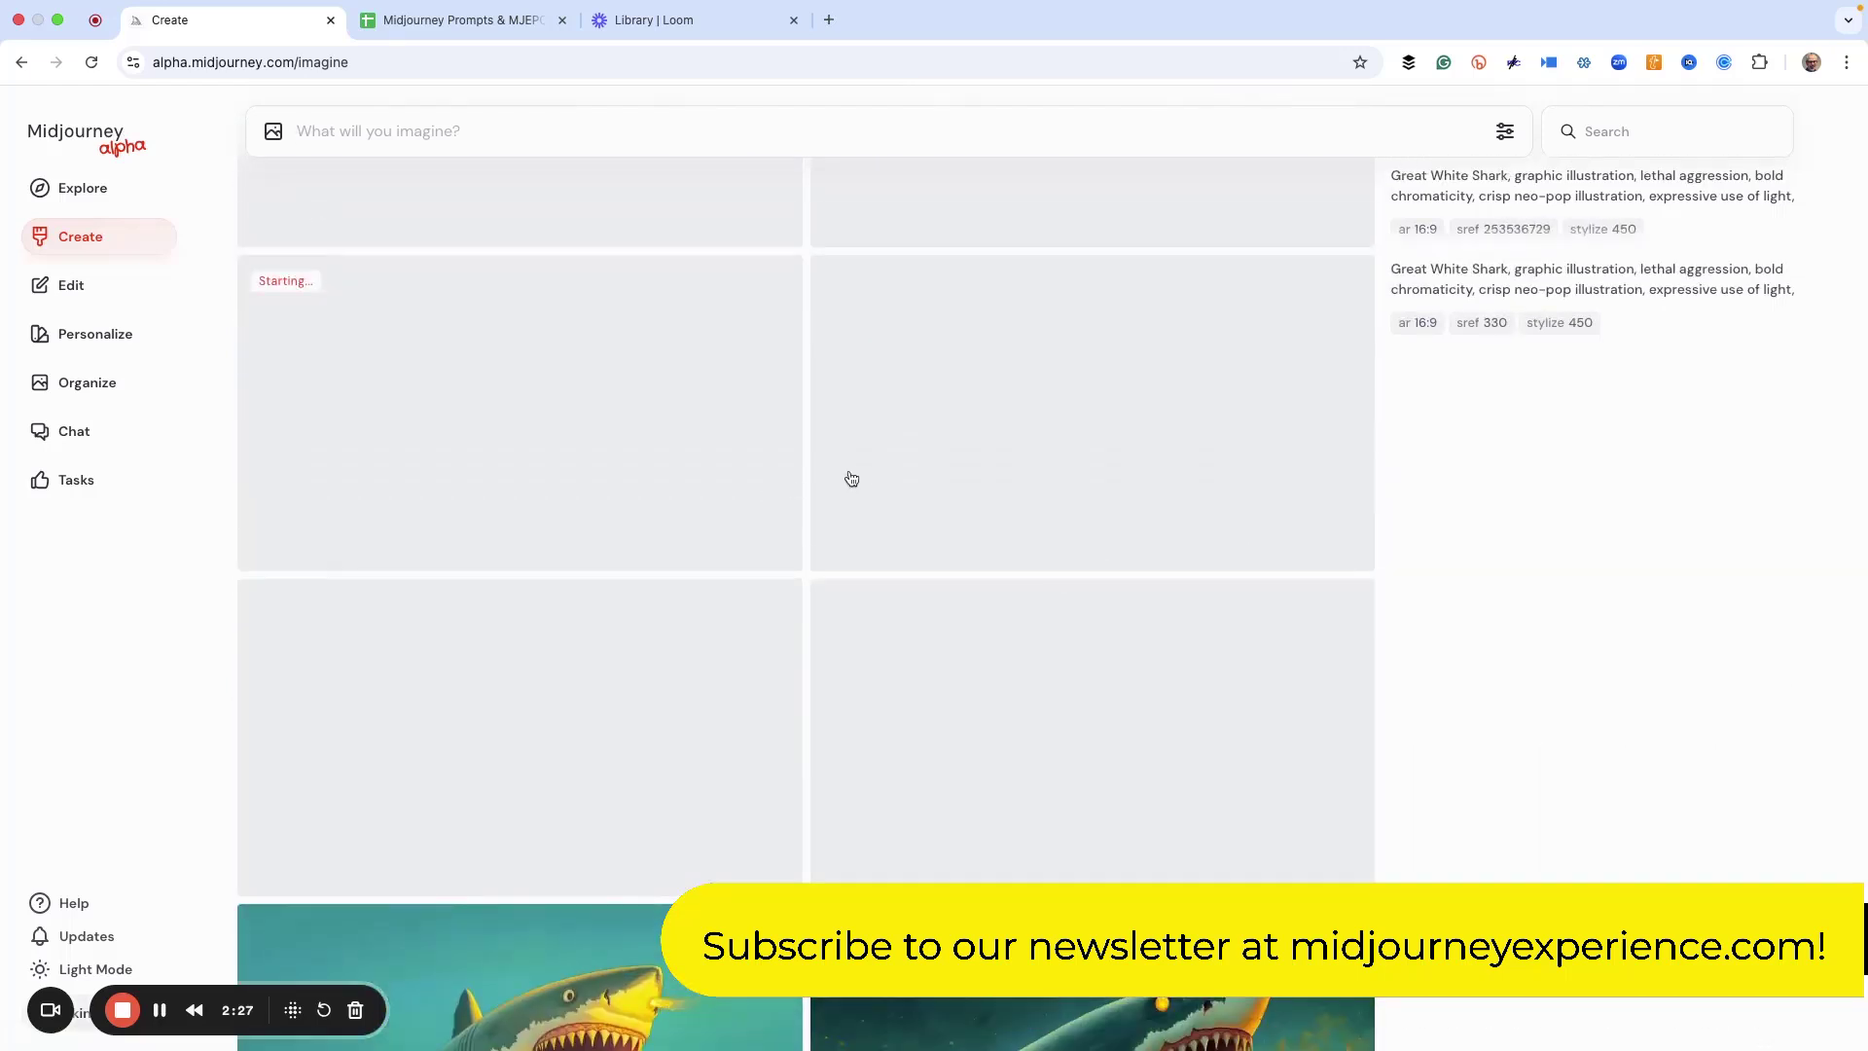
pyautogui.scroll(5, 983, 472)
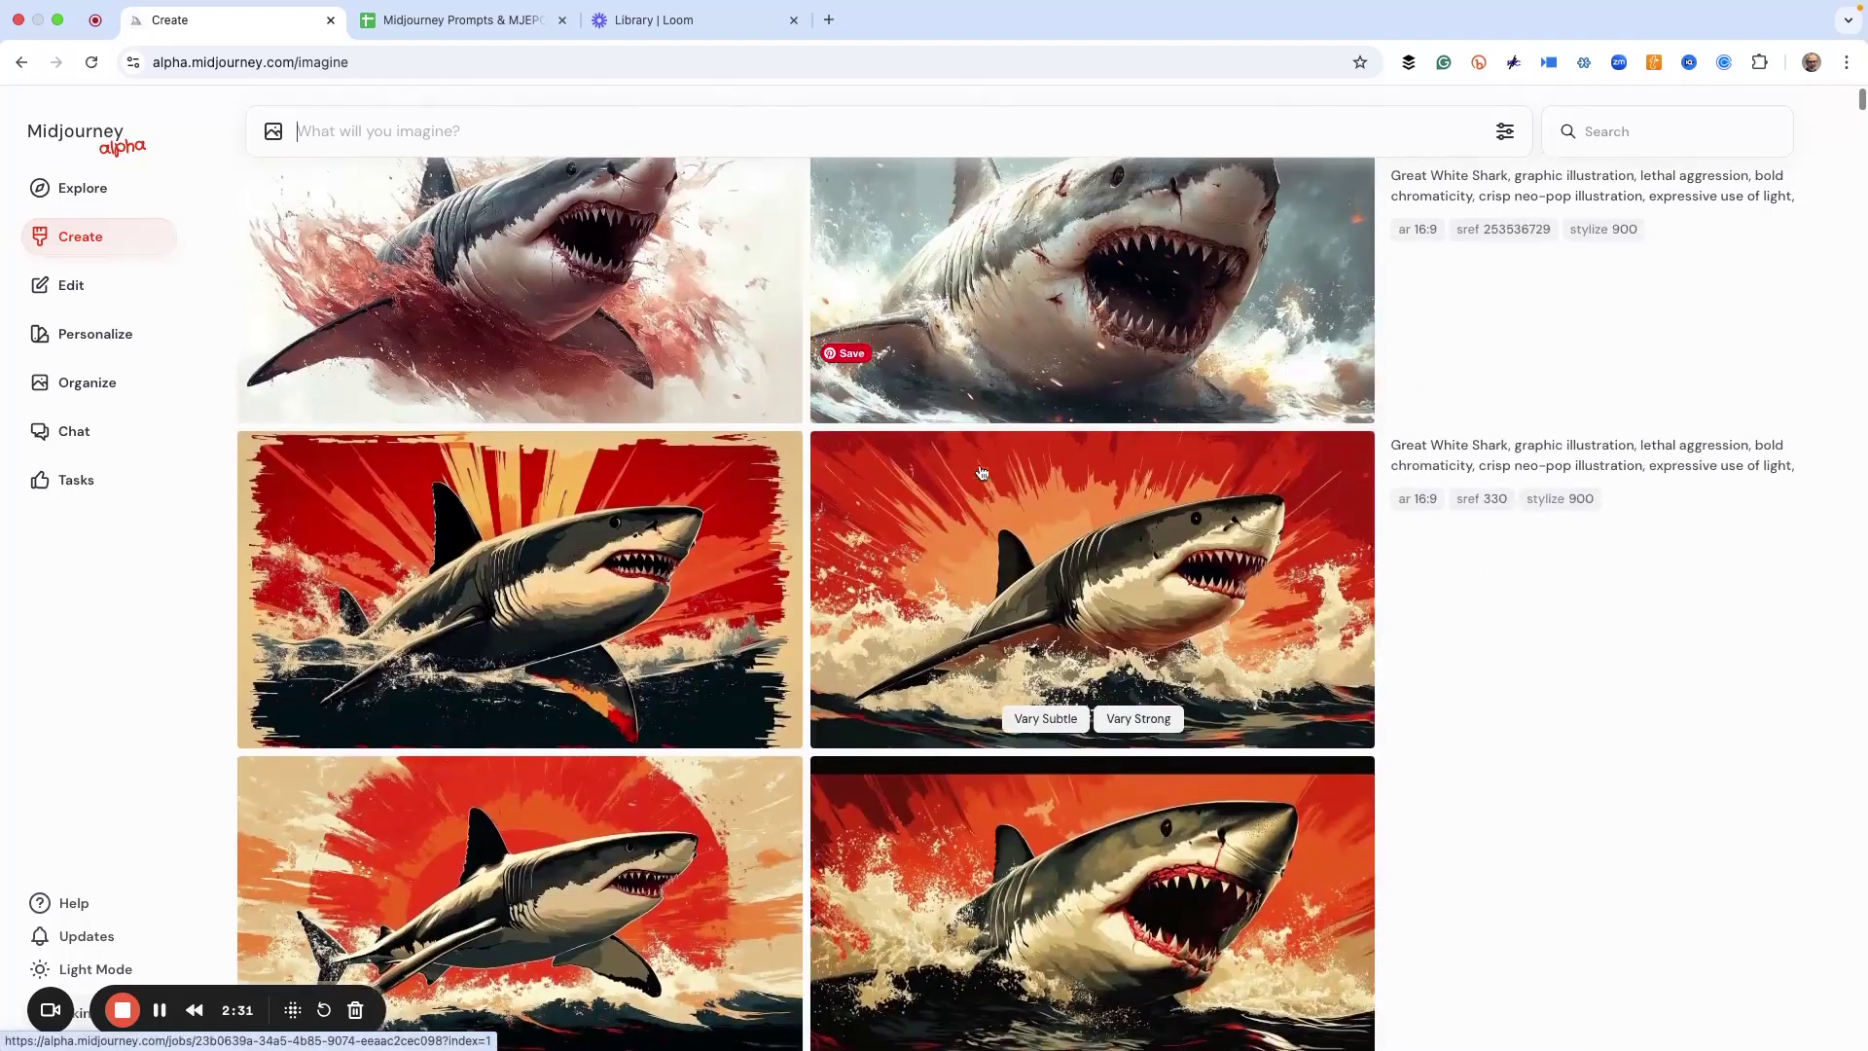
pyautogui.scroll(7, 982, 473)
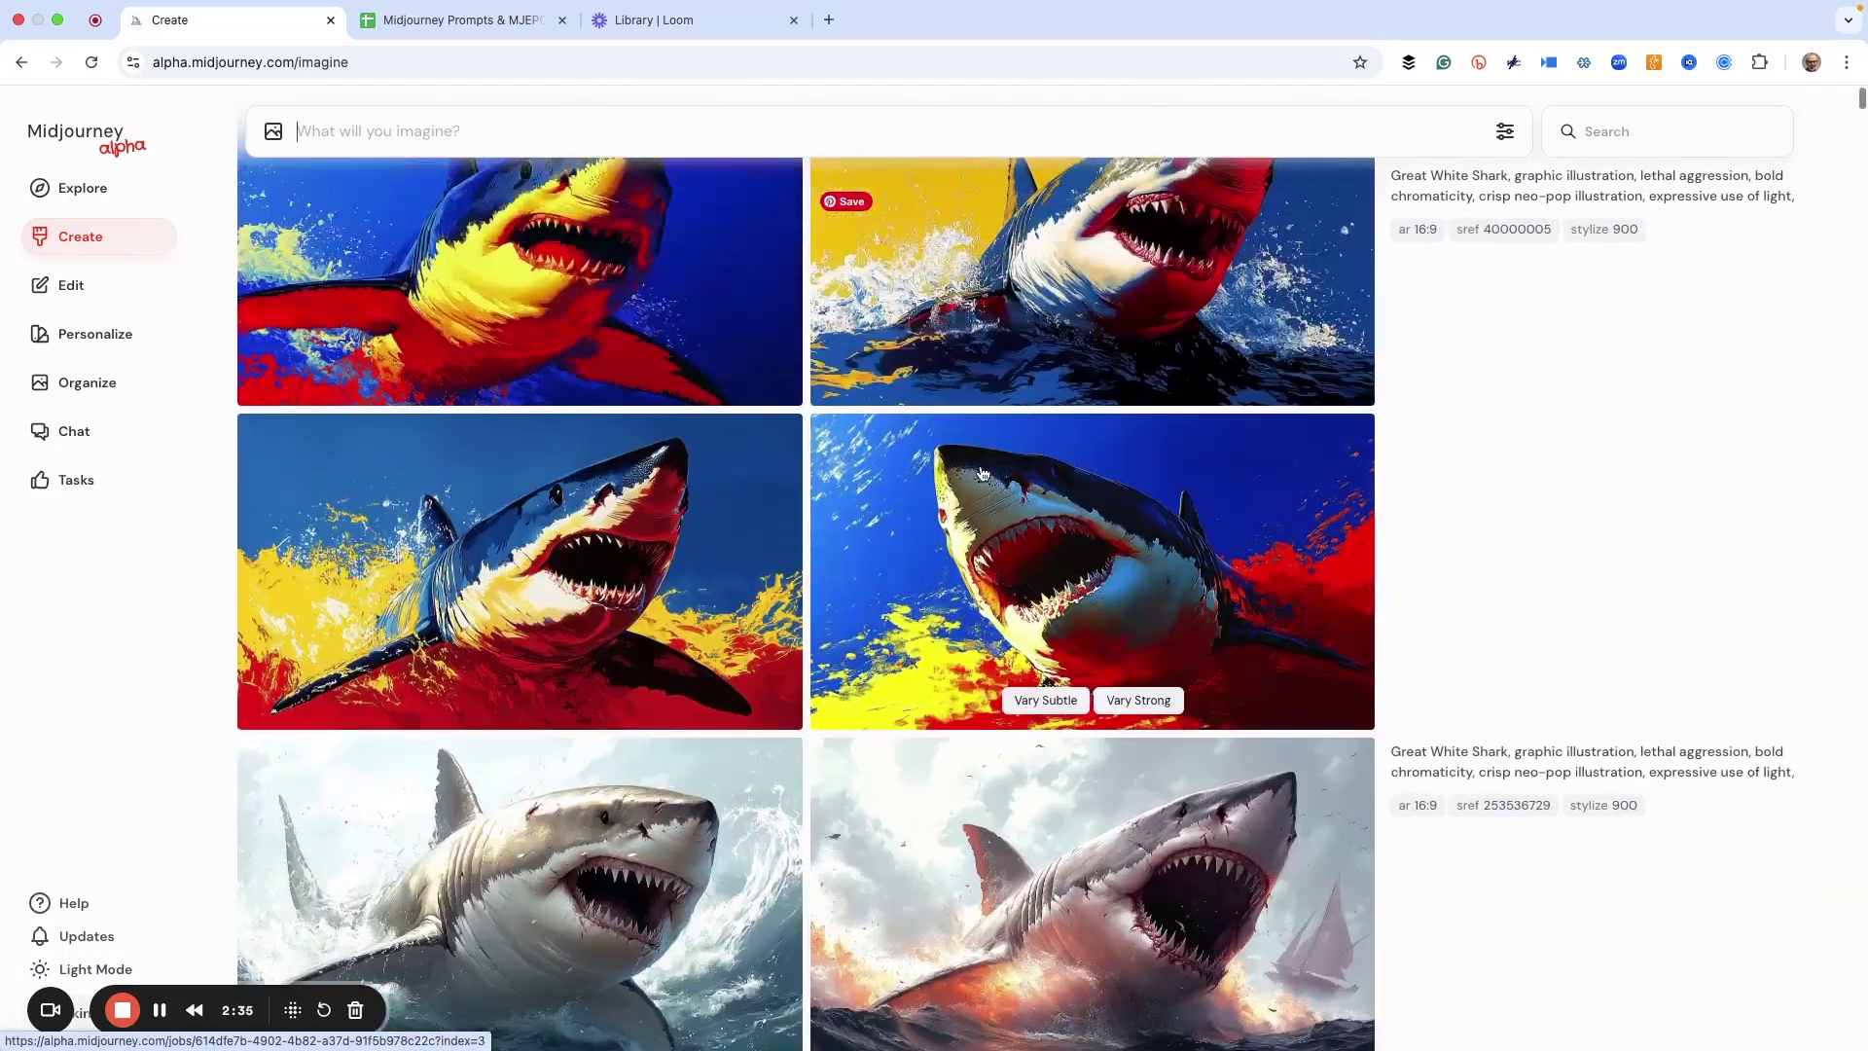
pyautogui.scroll(8, 983, 473)
pyautogui.scroll(-4, 983, 473)
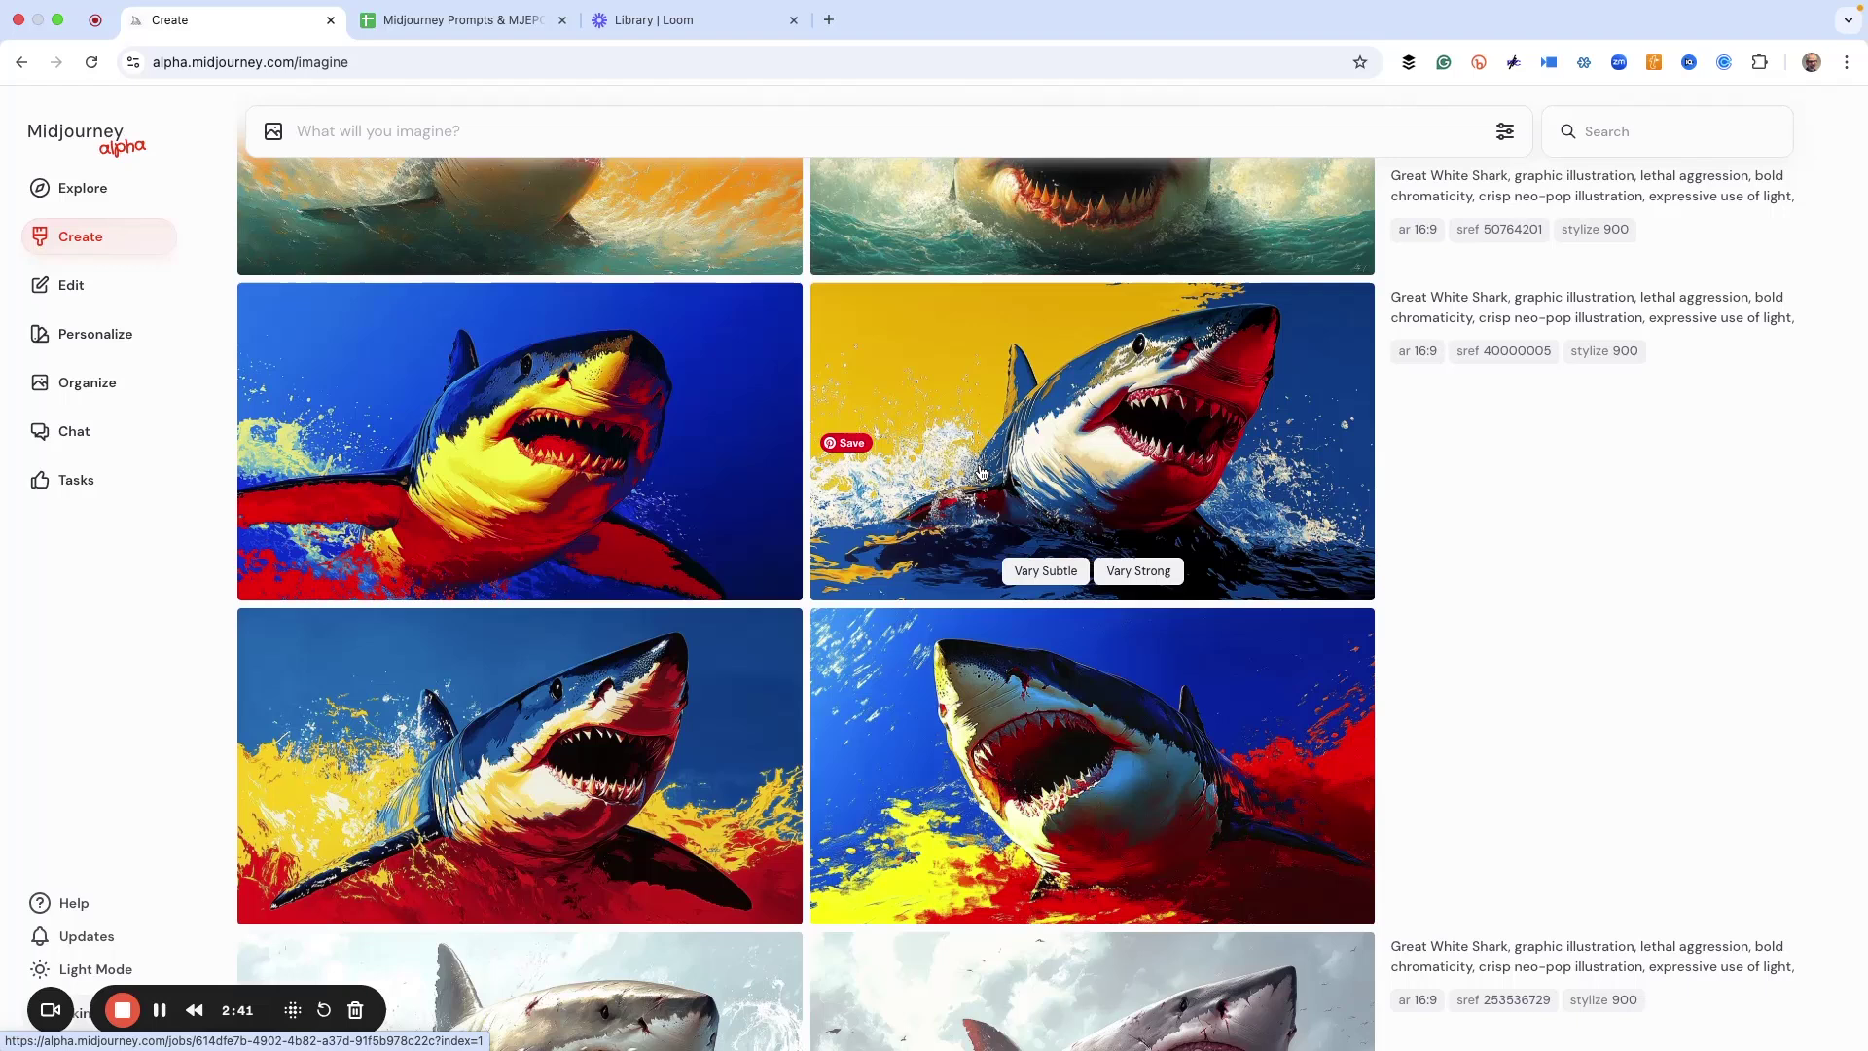
pyautogui.scroll(7, 982, 473)
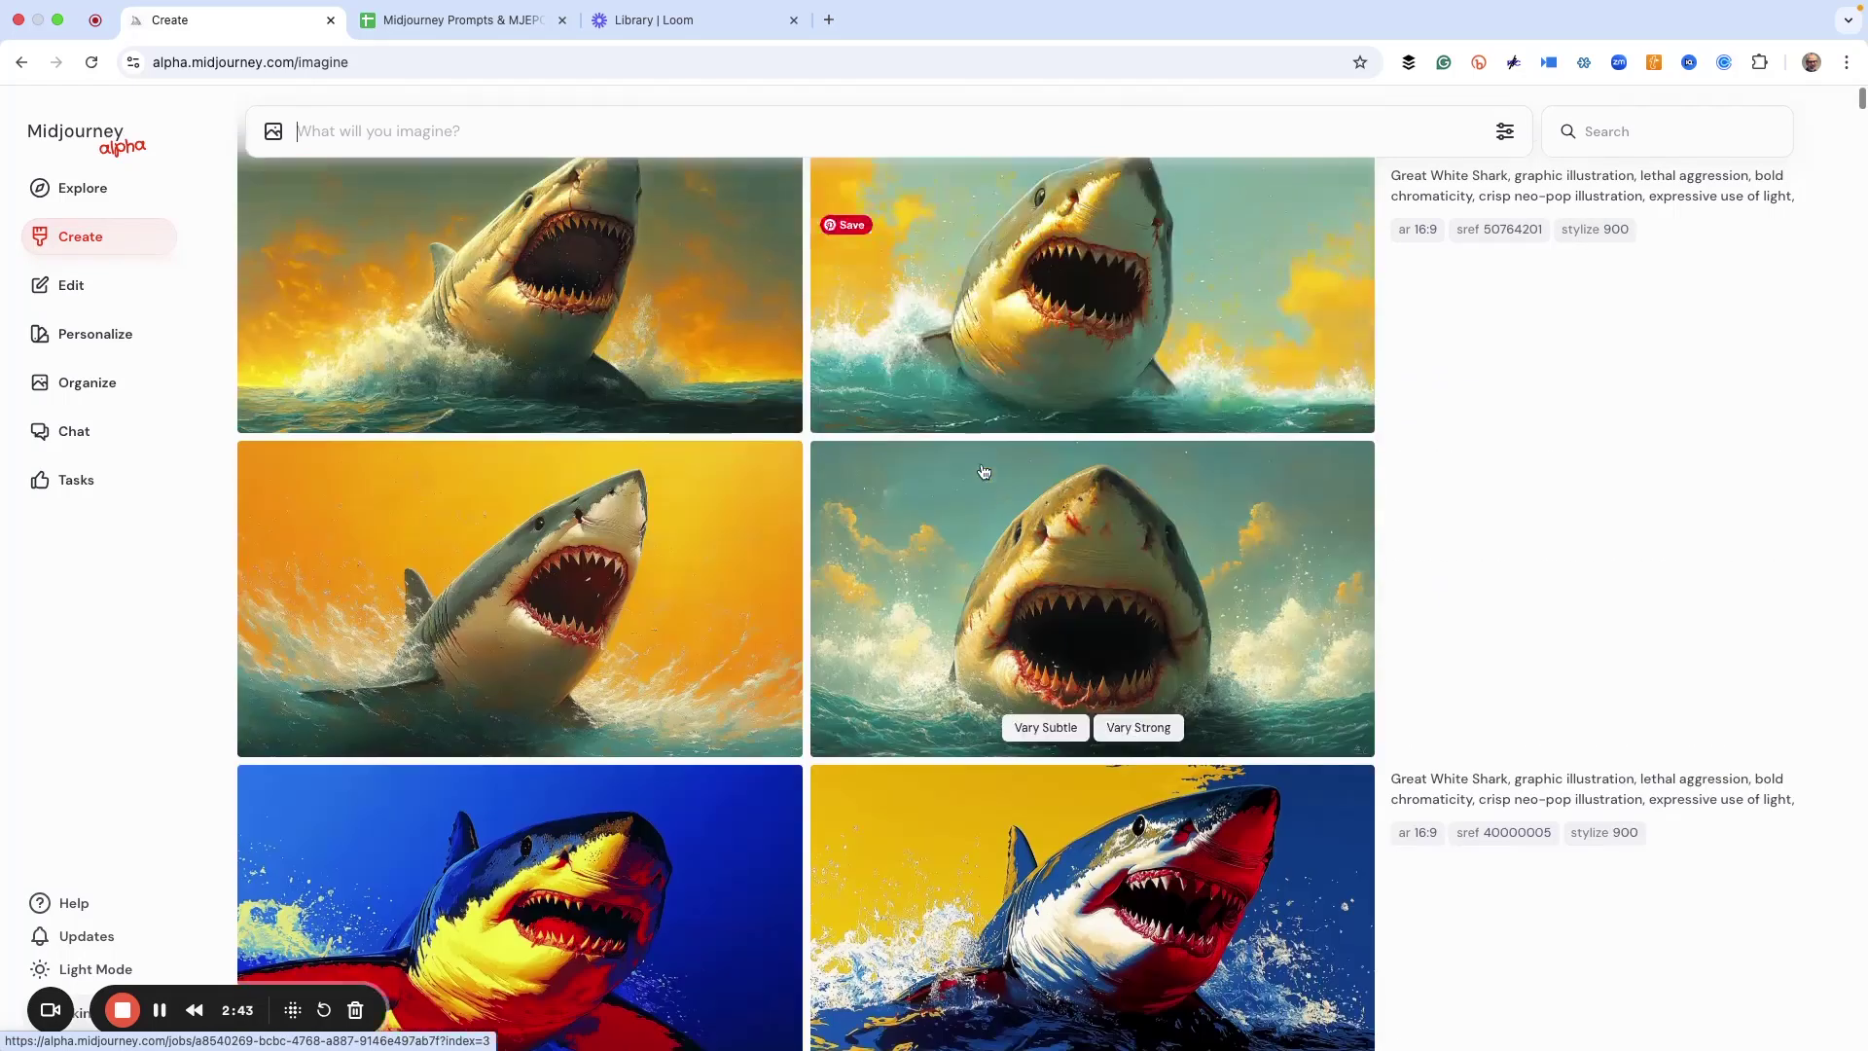
pyautogui.scroll(6, 990, 449)
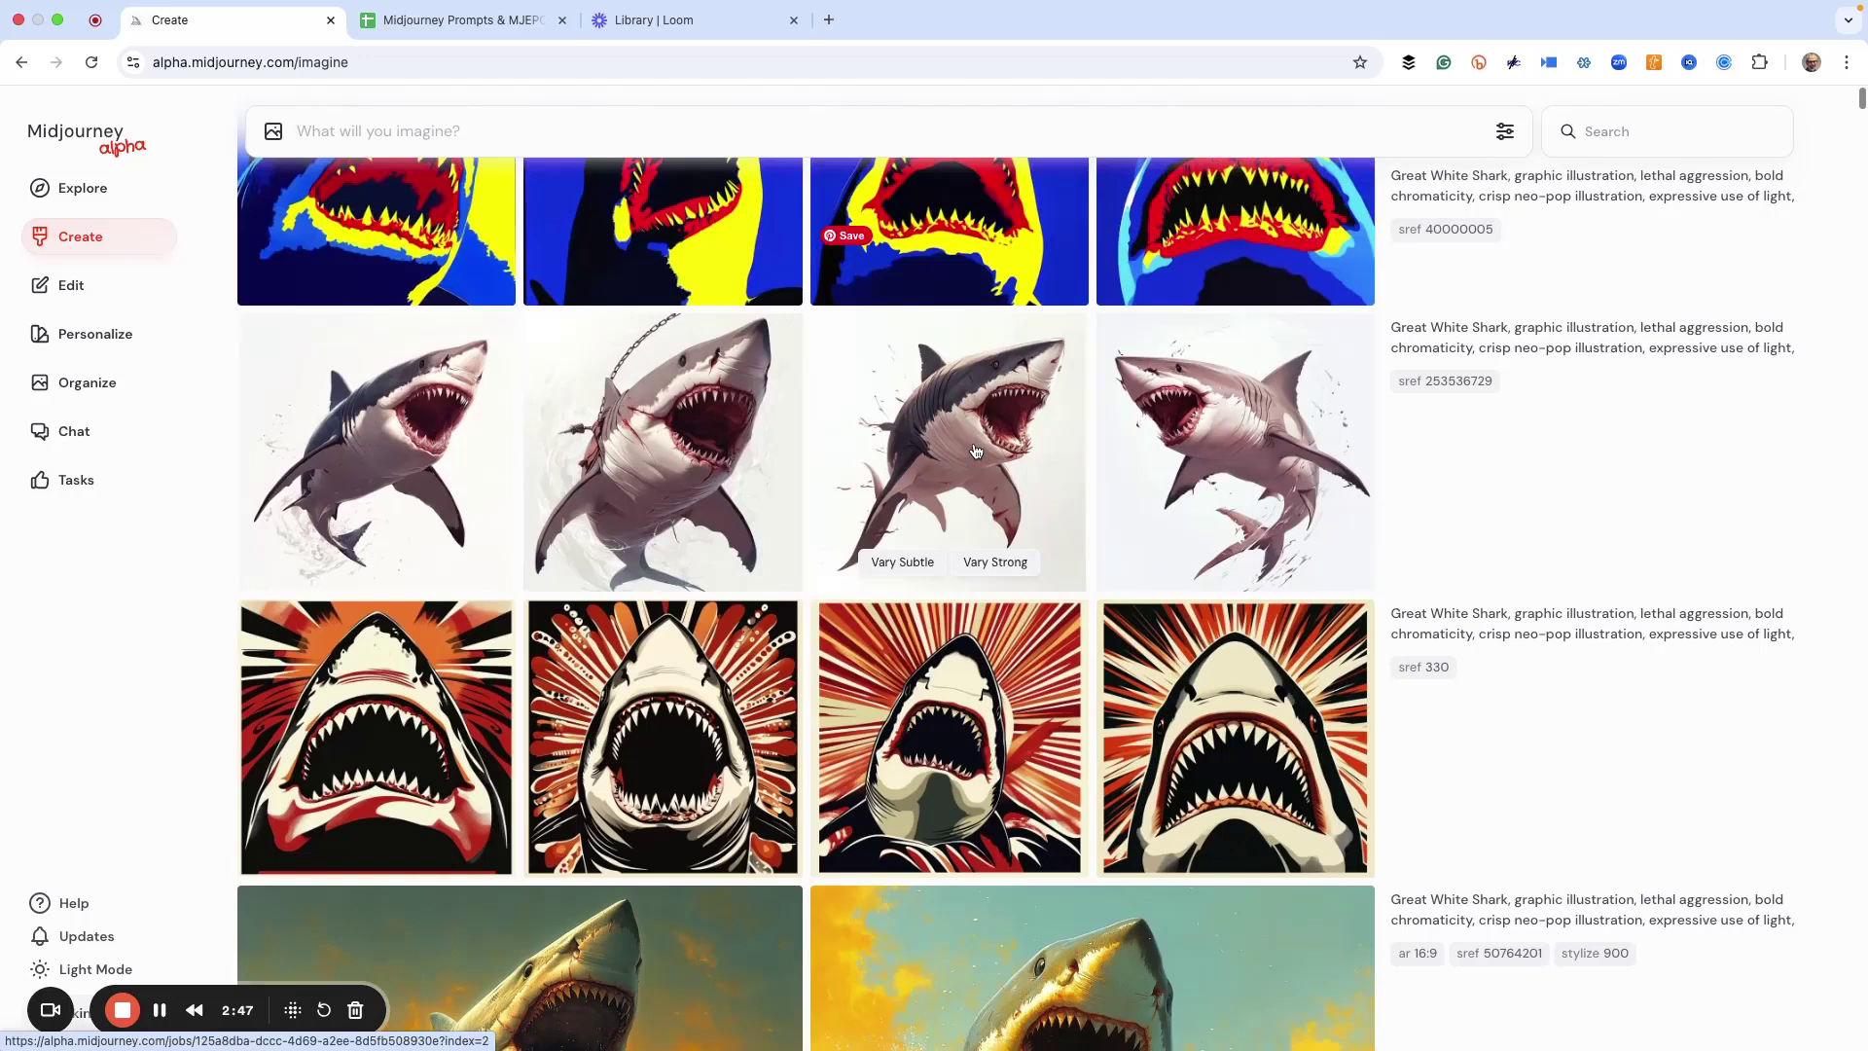
pyautogui.scroll(-1, 976, 450)
pyautogui.scroll(2, 972, 450)
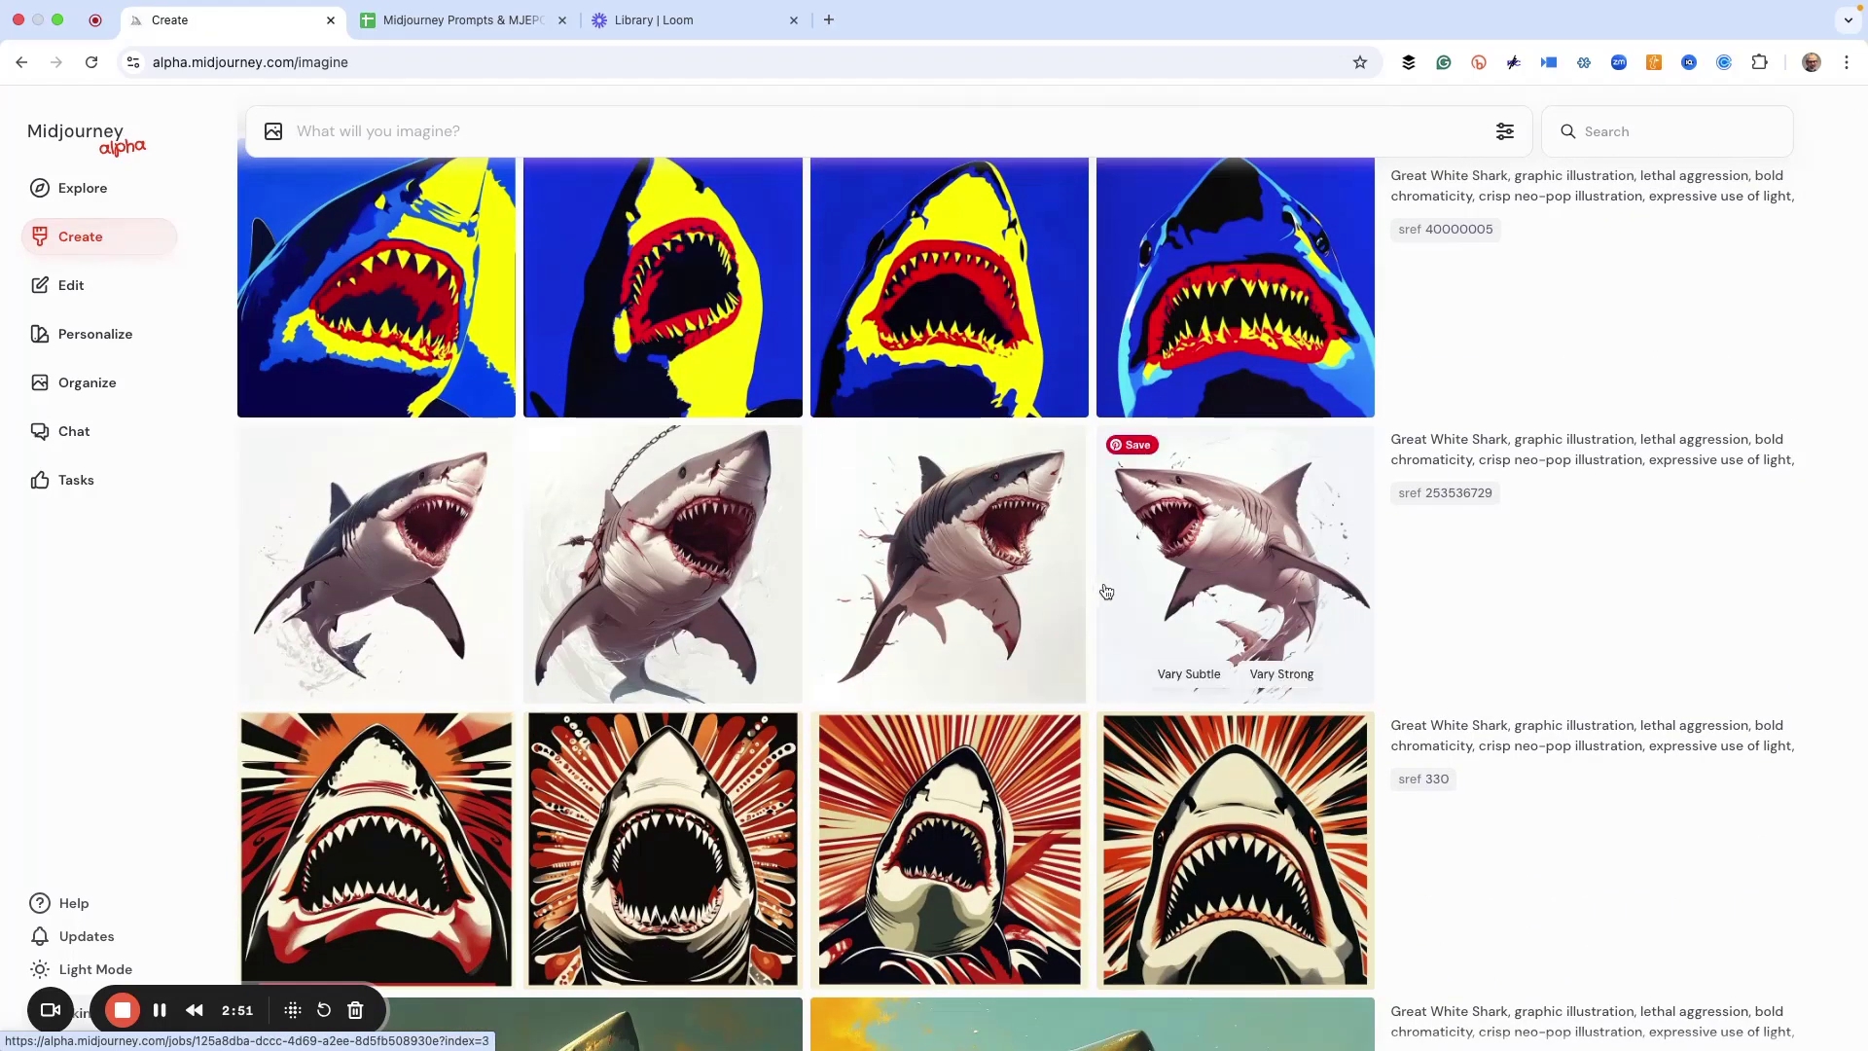
pyautogui.scroll(20, 891, 561)
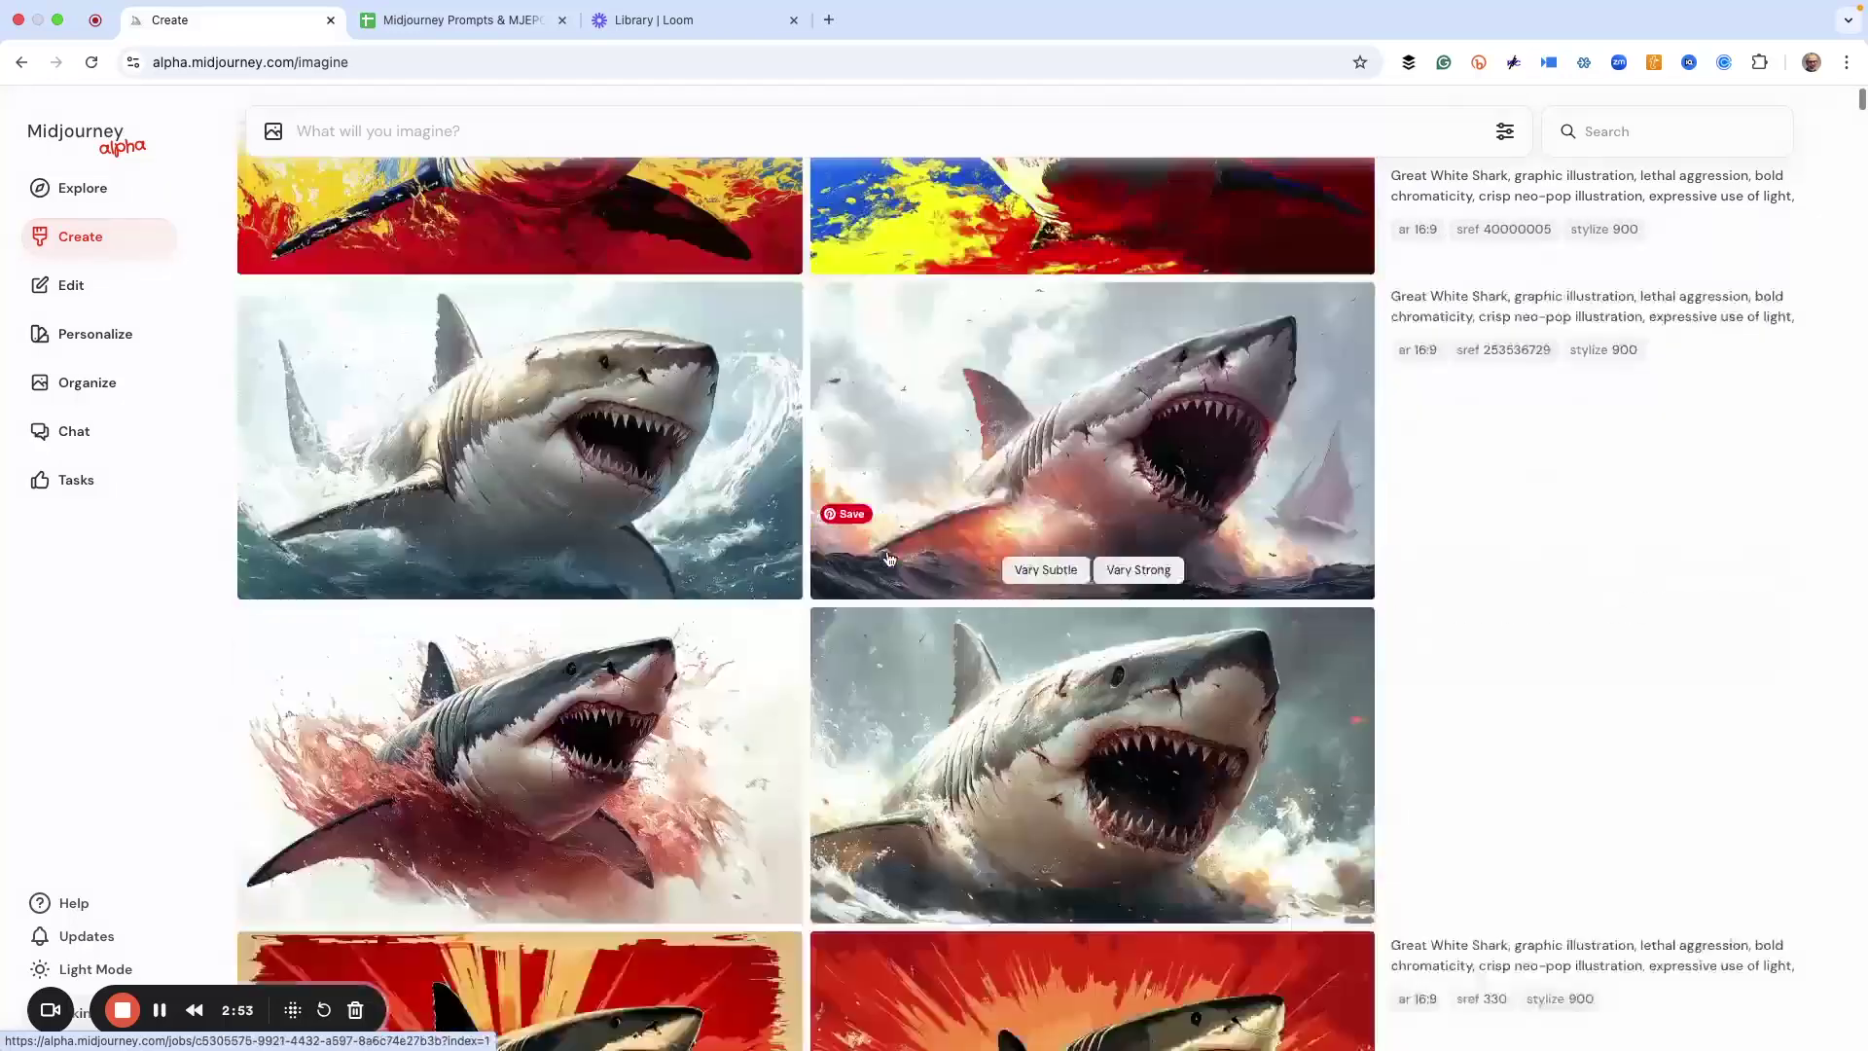
# Scroll down while the square jobs render, then back up to the completed sref 40000005 stylize 900 grid.
pyautogui.scroll(-7, 886, 557)
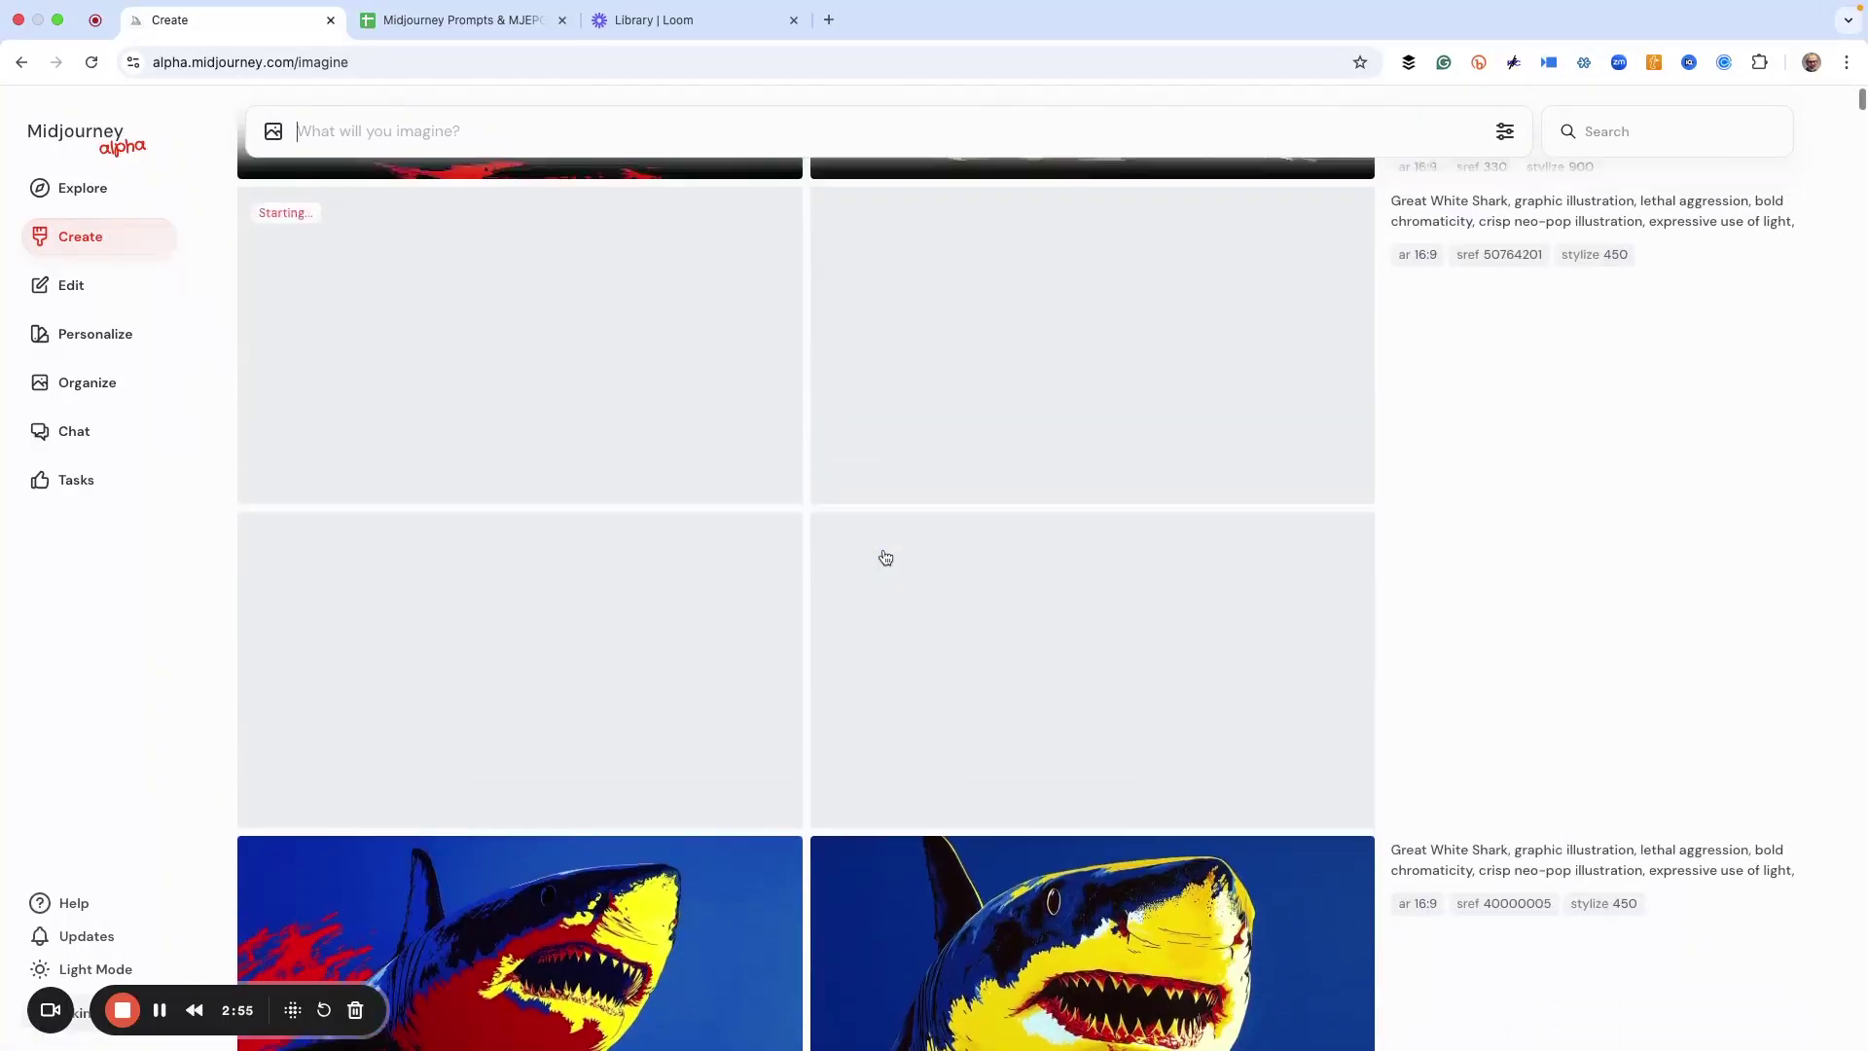
pyautogui.scroll(-10, 881, 557)
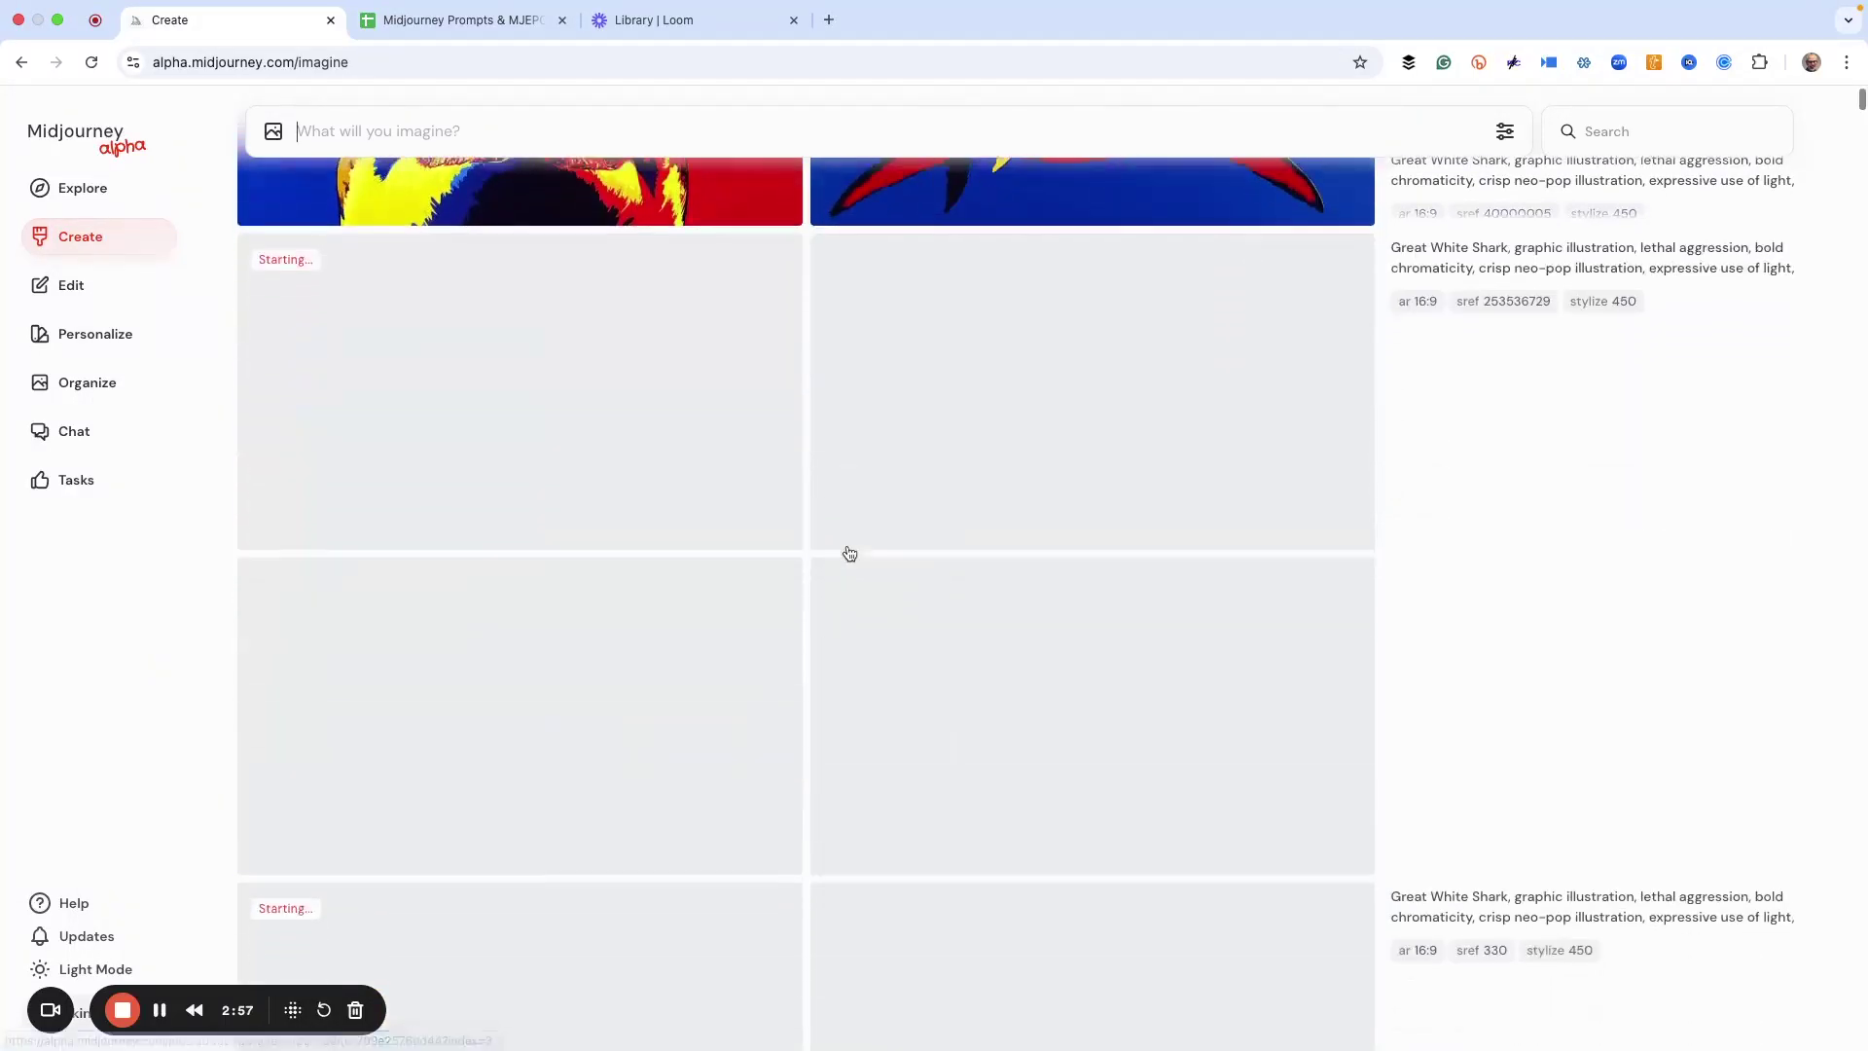
pyautogui.scroll(-7, 848, 553)
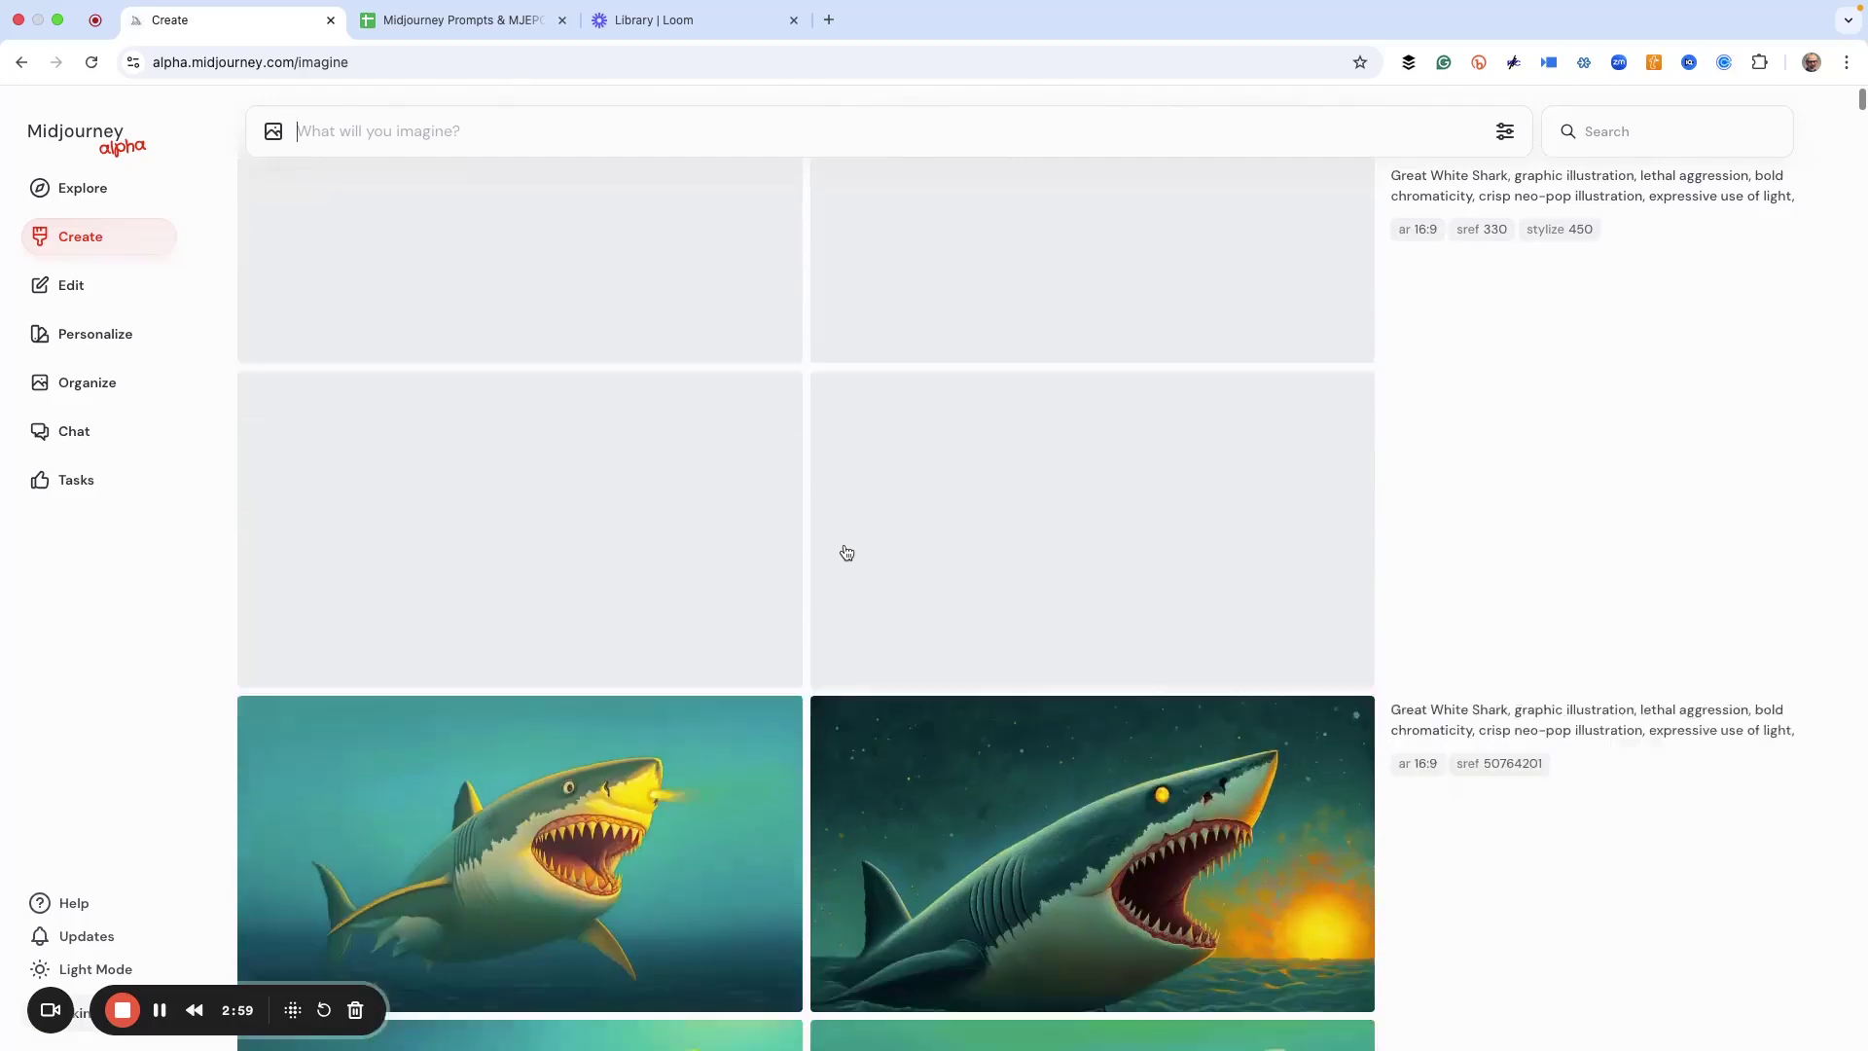
pyautogui.scroll(-1, 846, 553)
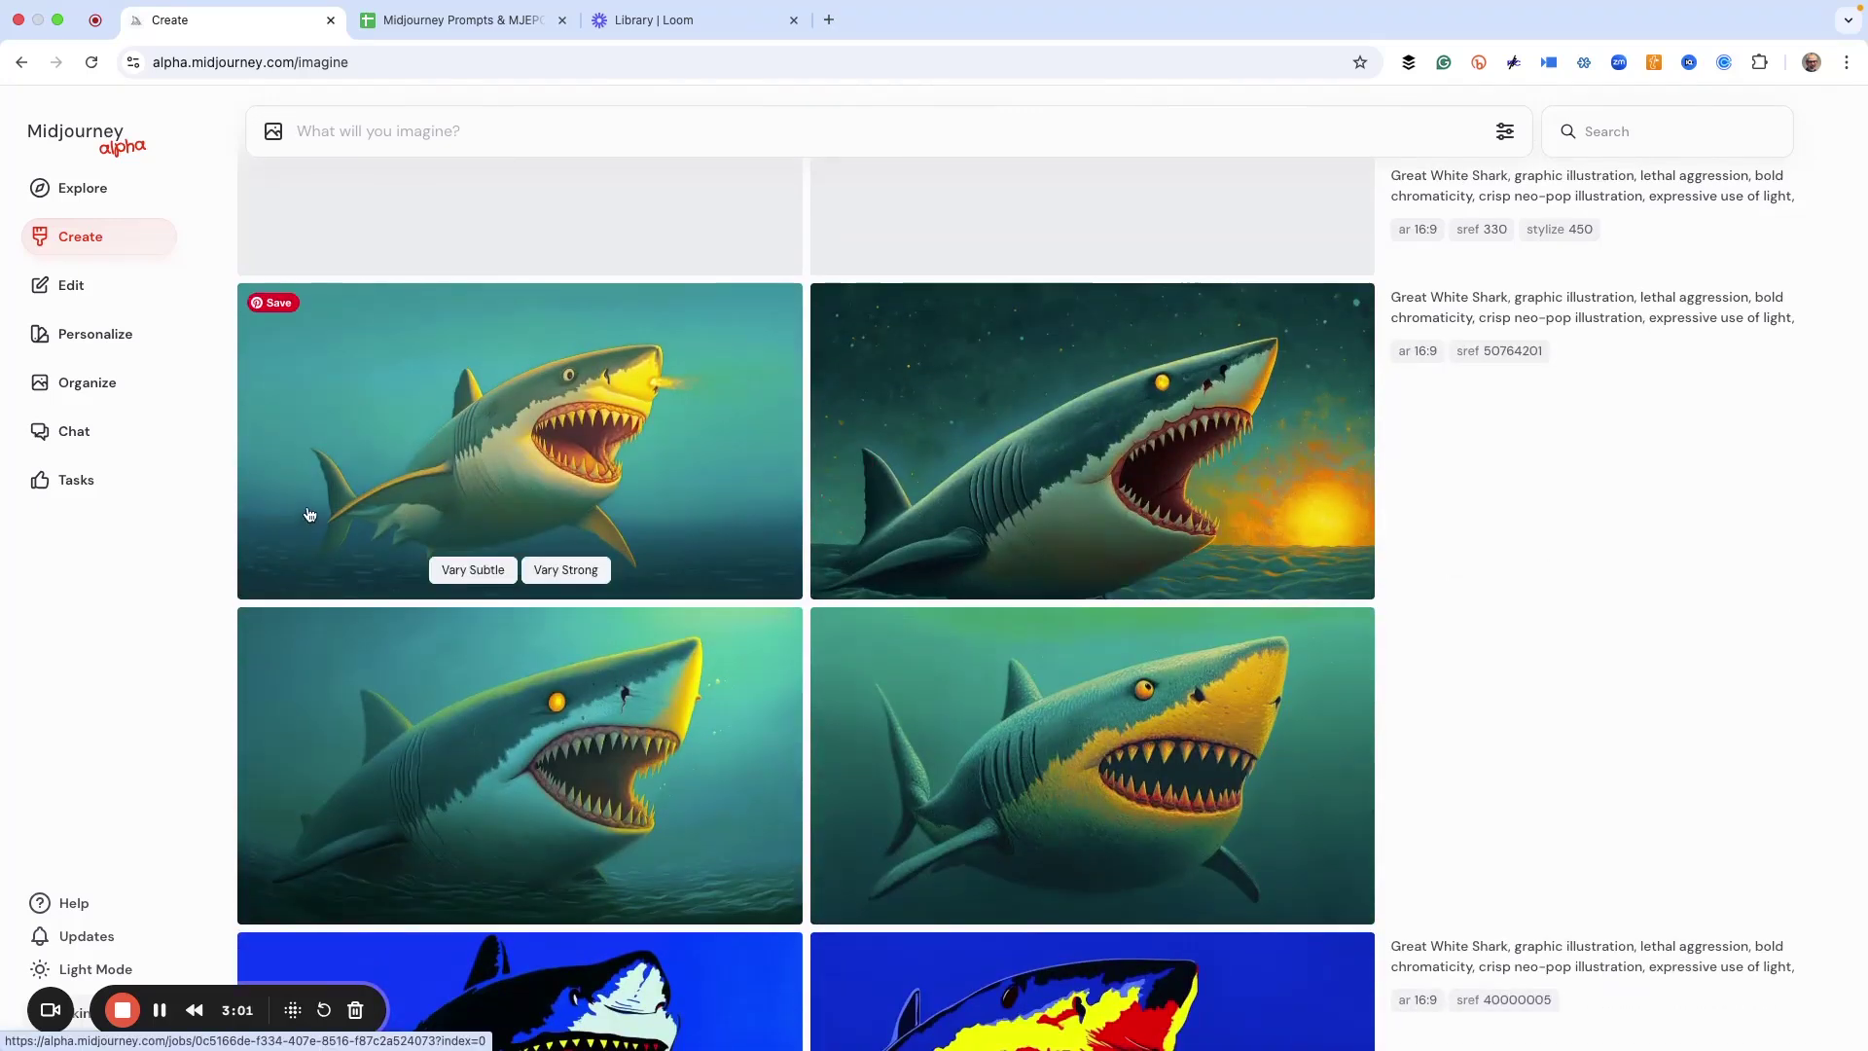
pyautogui.scroll(-8, 584, 492)
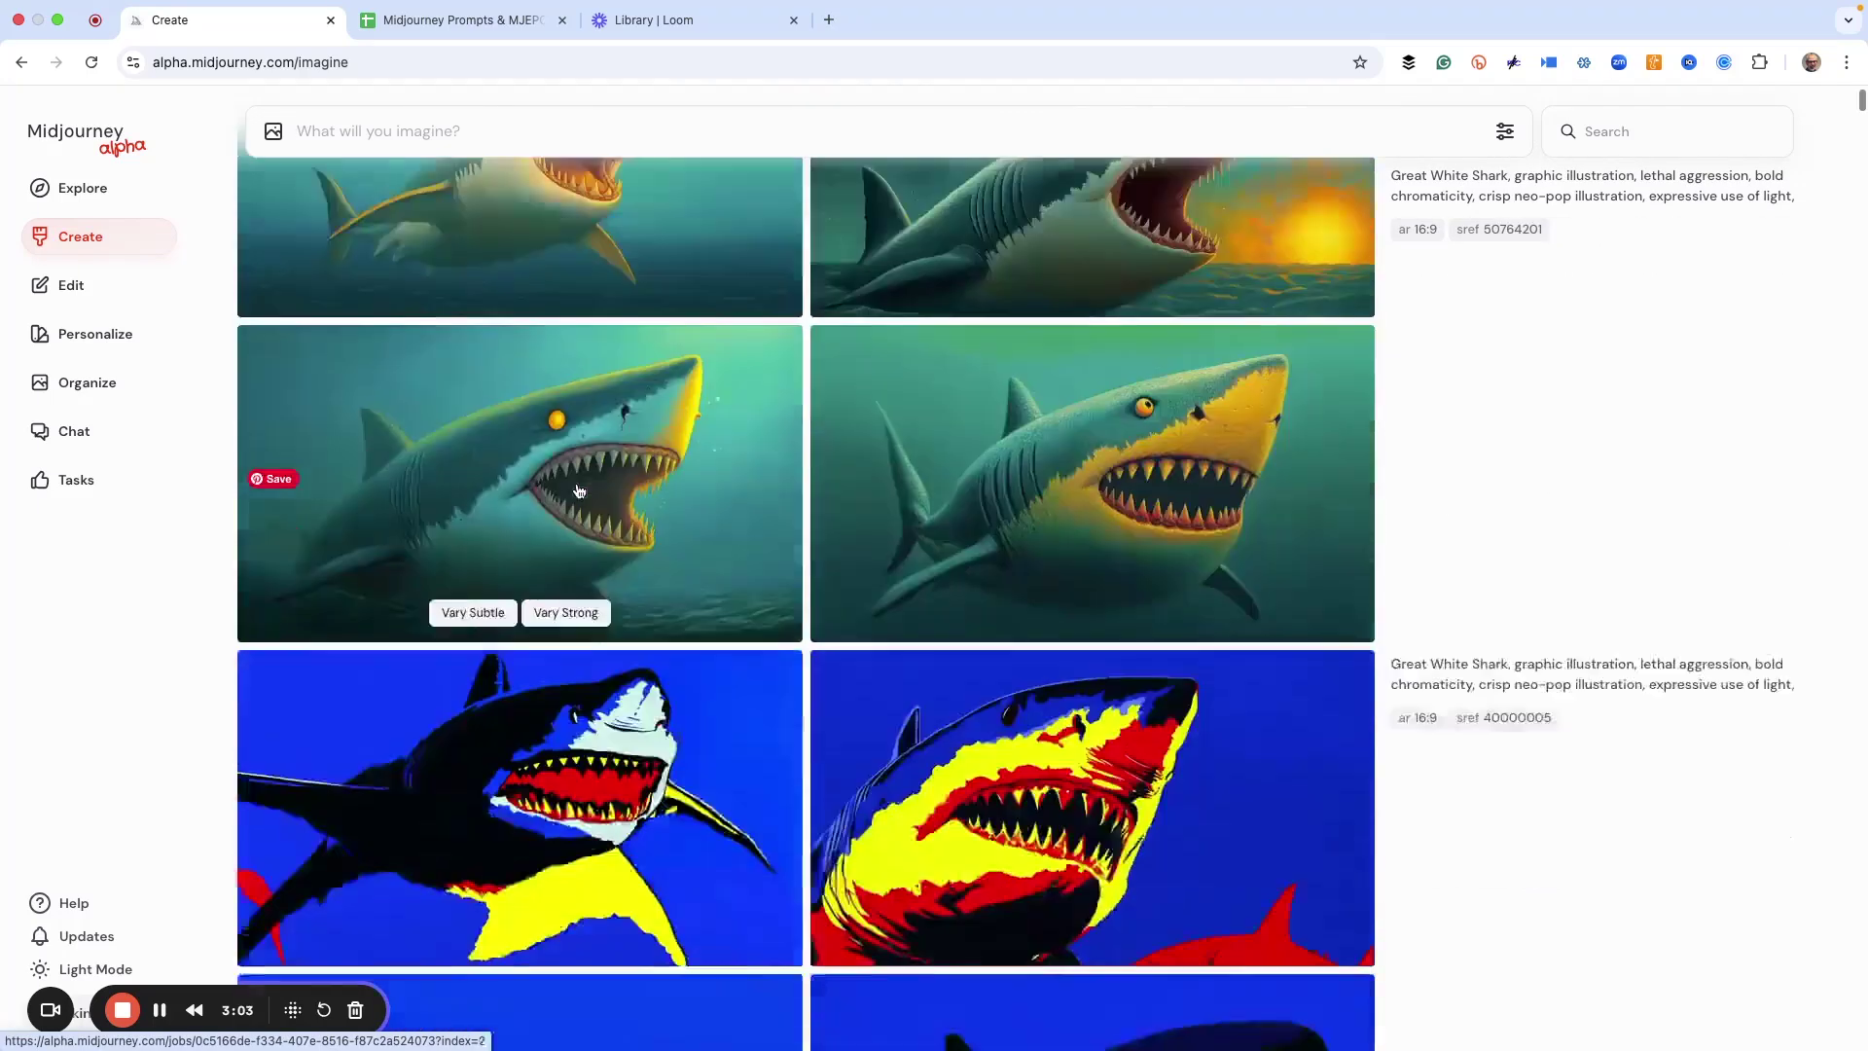
pyautogui.scroll(-2, 654, 496)
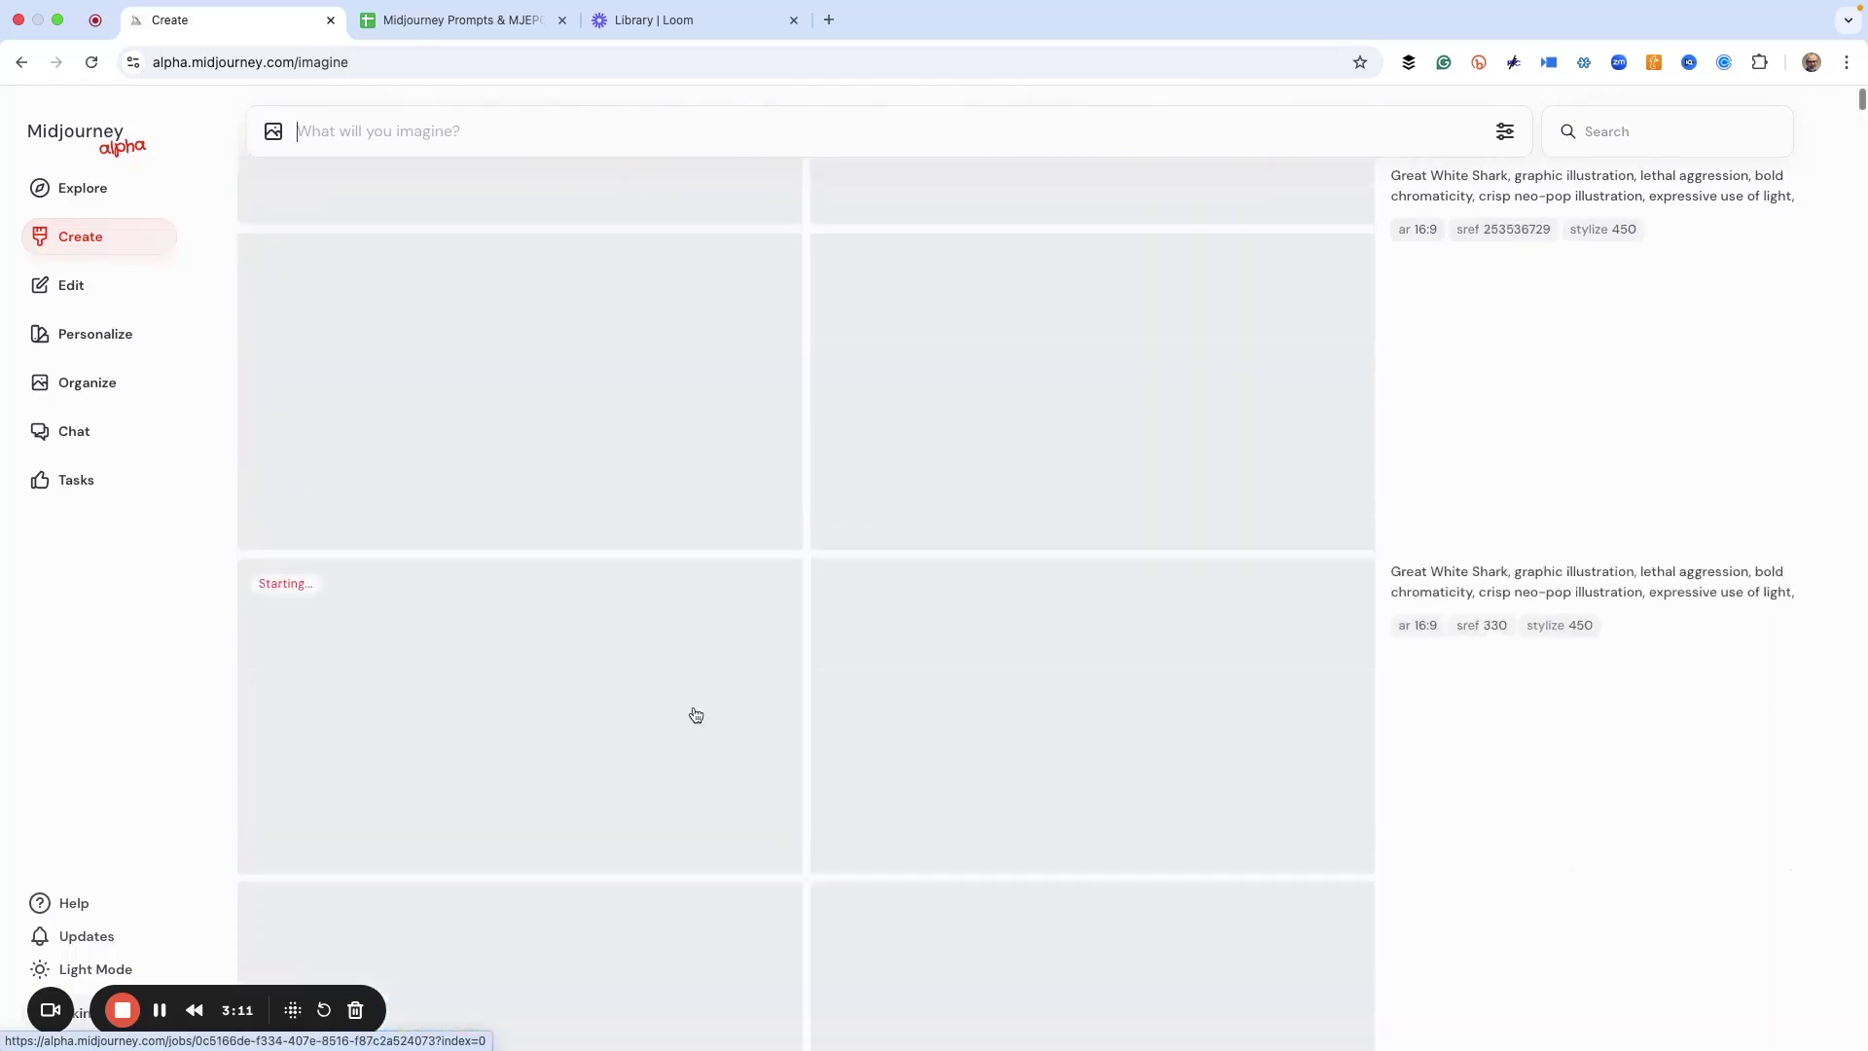
pyautogui.scroll(20, 694, 716)
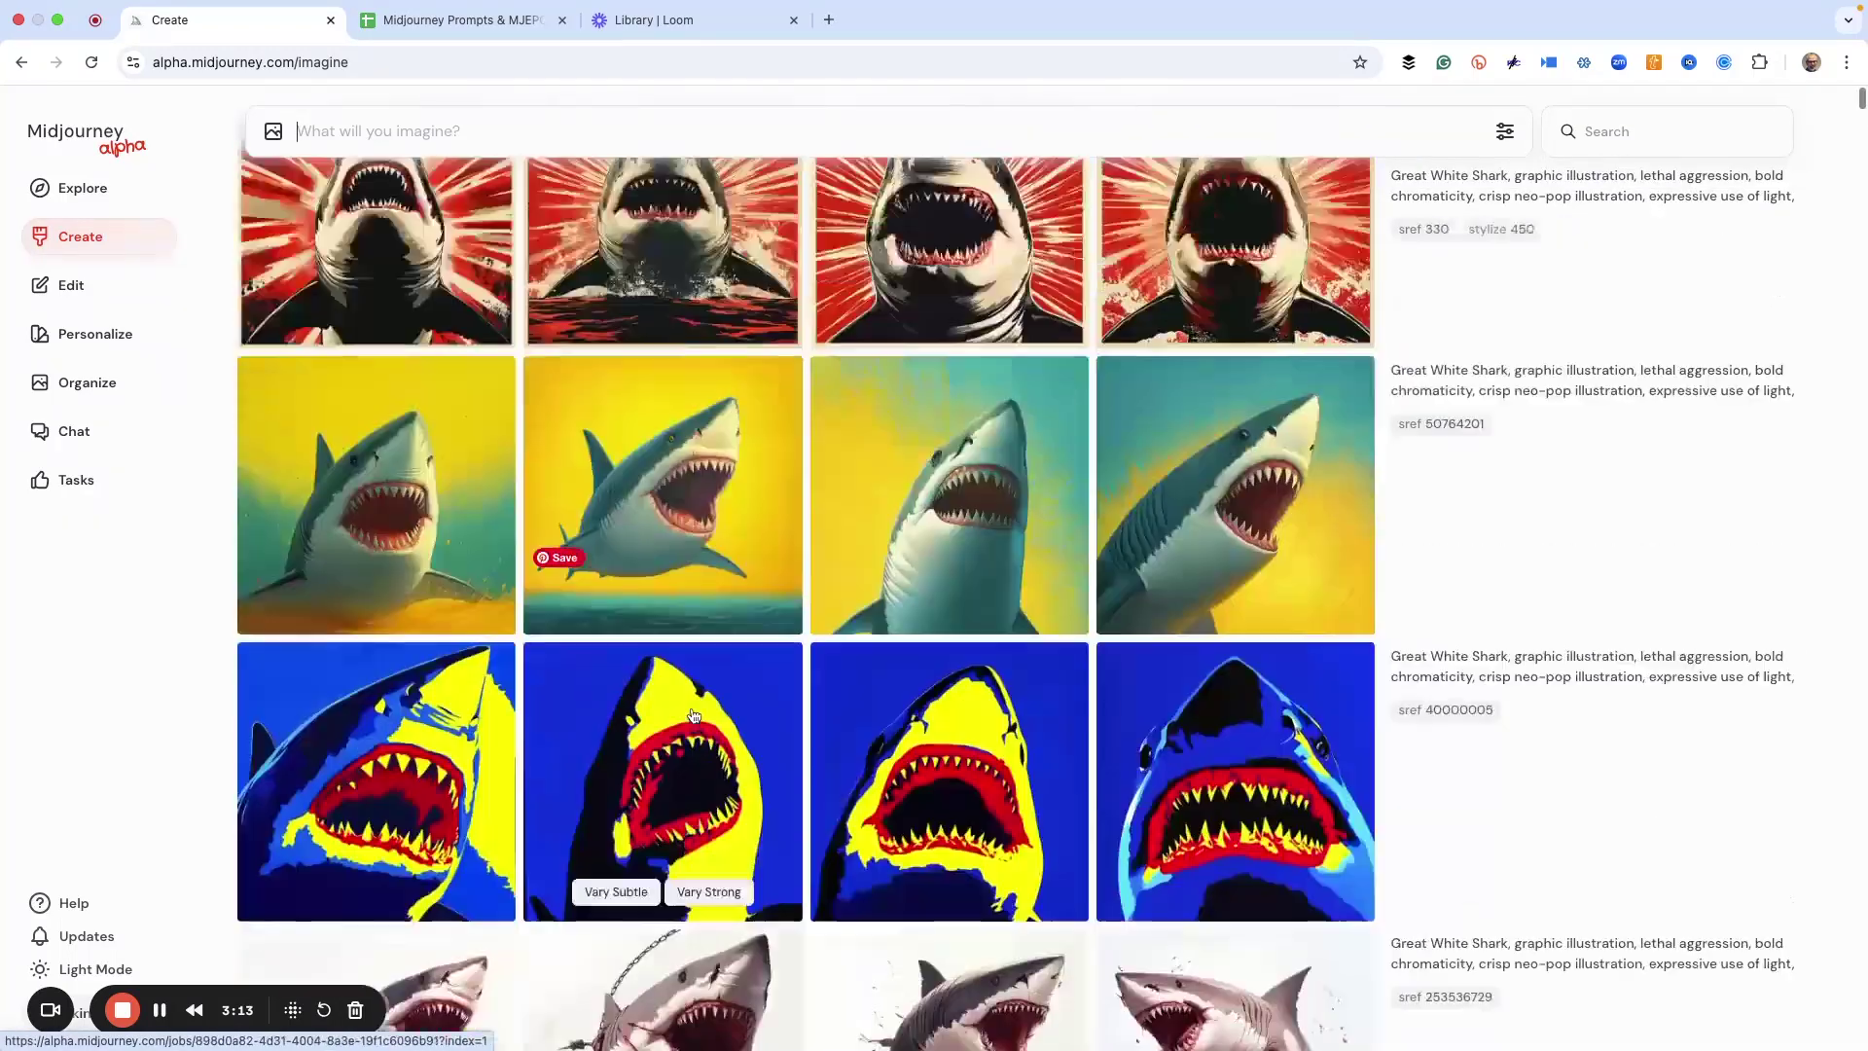
pyautogui.scroll(2, 637, 672)
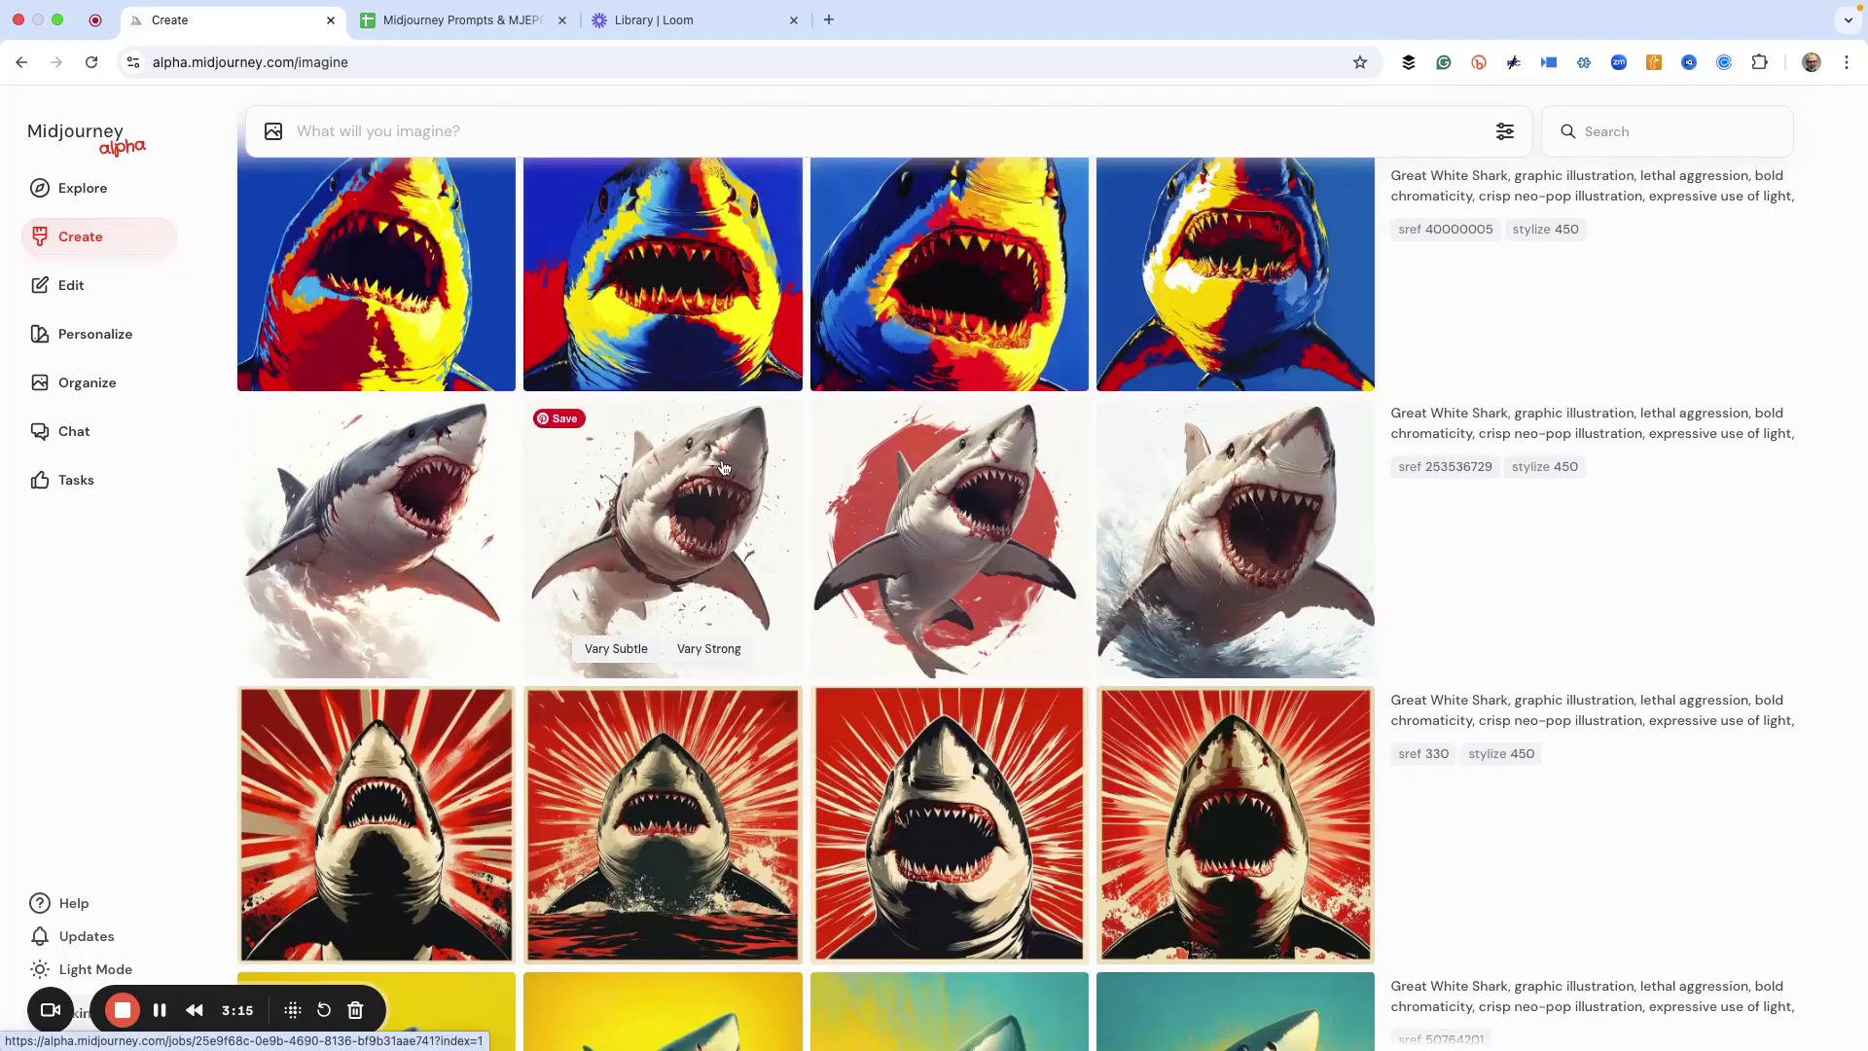
pyautogui.scroll(10, 925, 584)
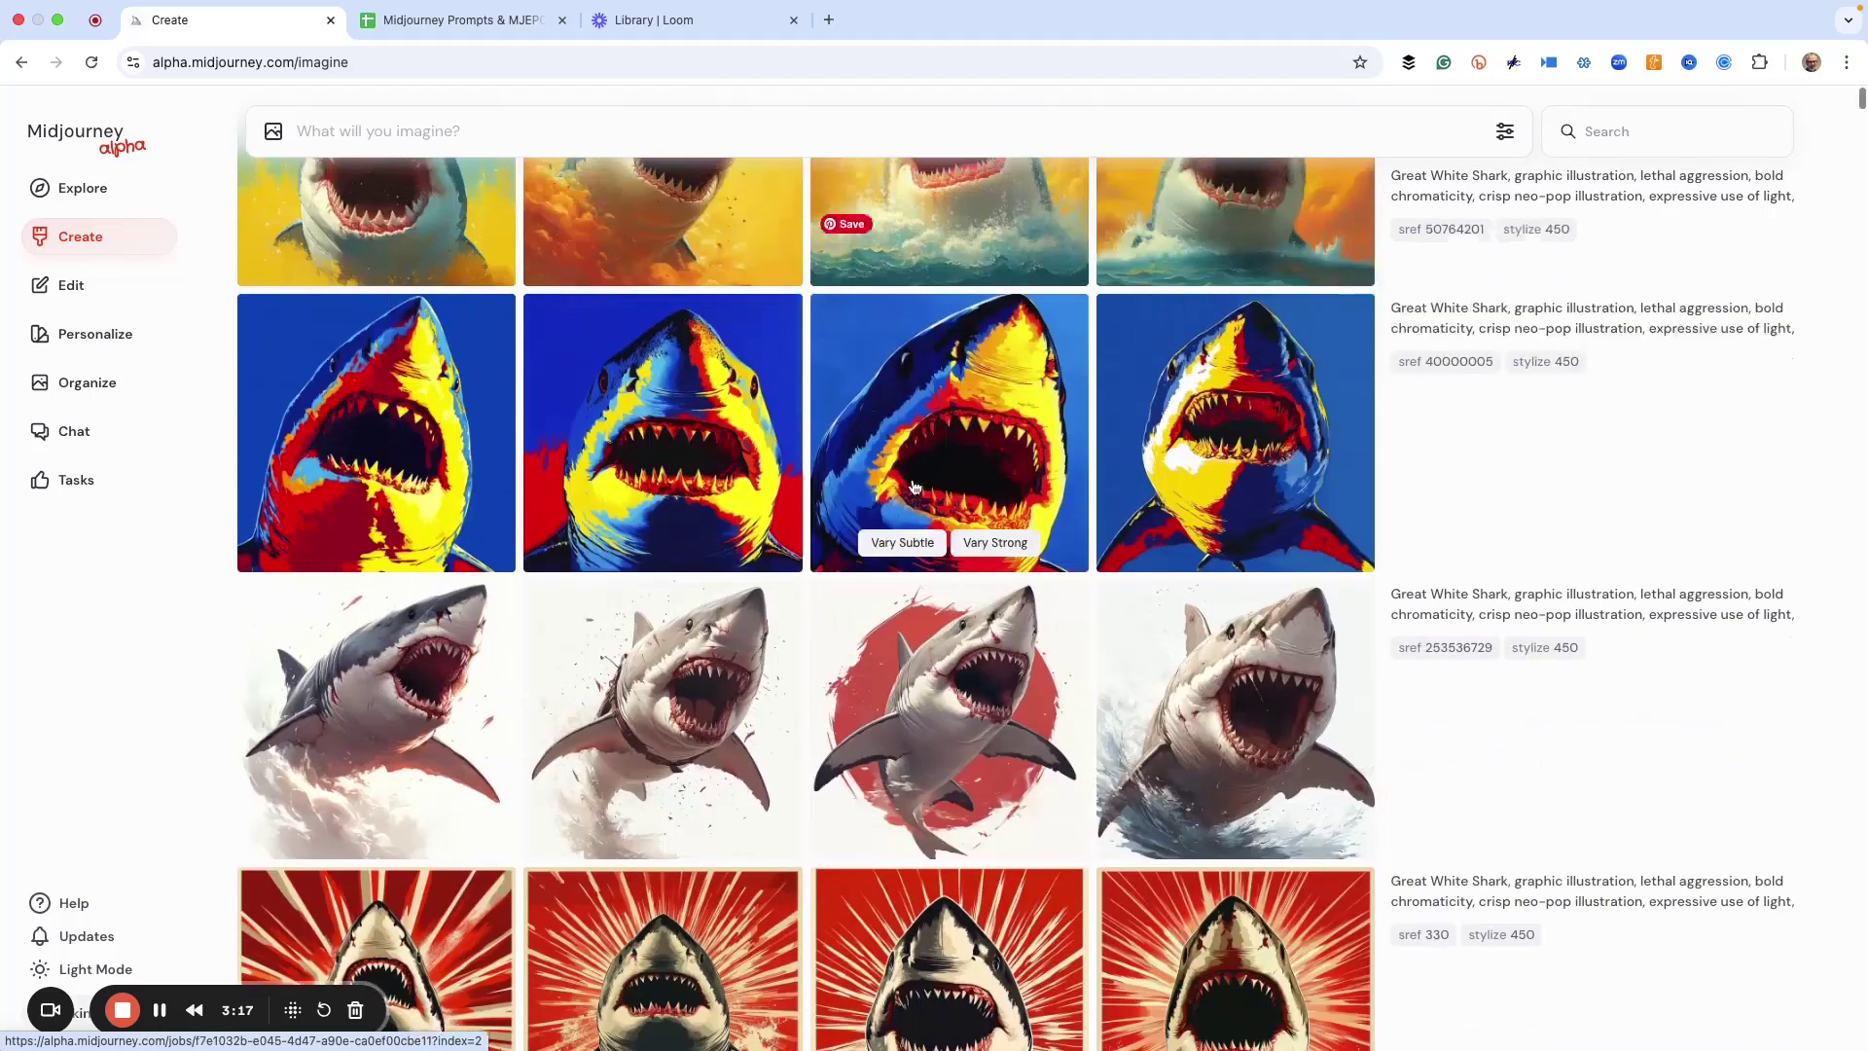
pyautogui.scroll(10, 687, 428)
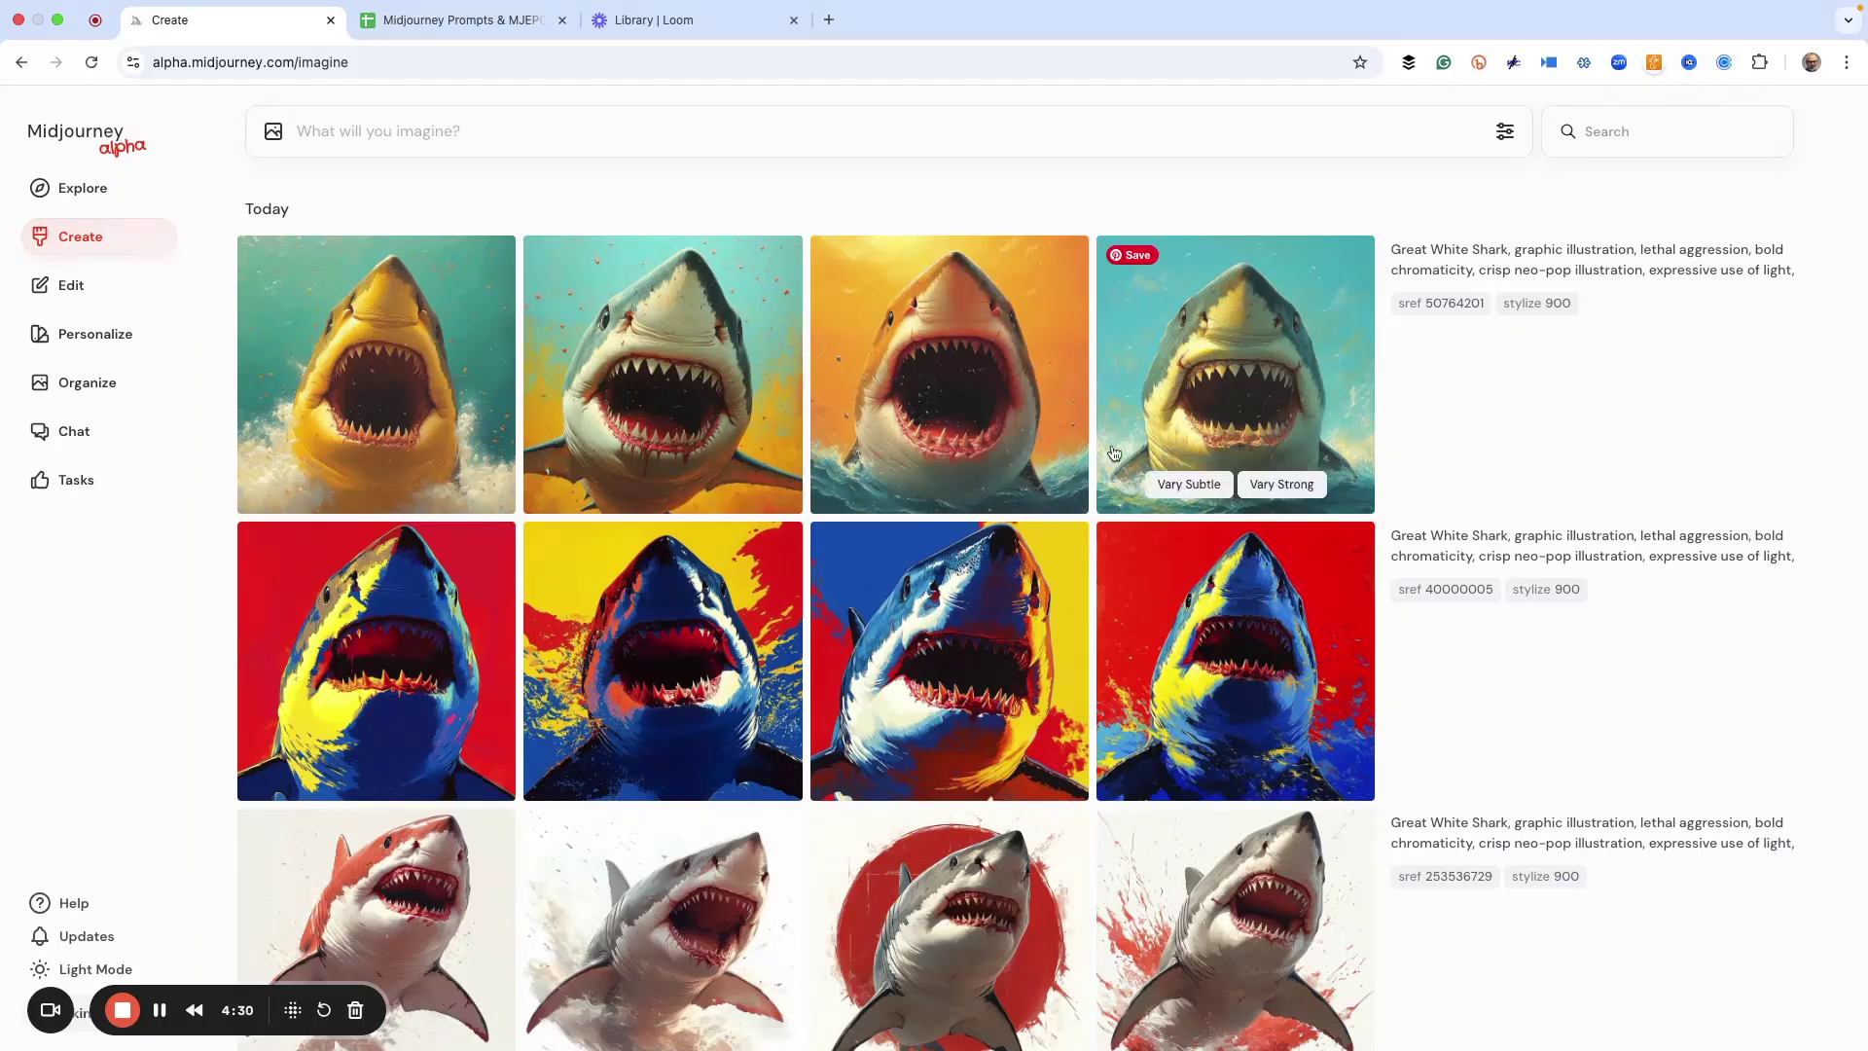
# Scroll from the square shark grids down through the 16:9 results to the stylize 450 rows.
pyautogui.moveTo(694, 579)
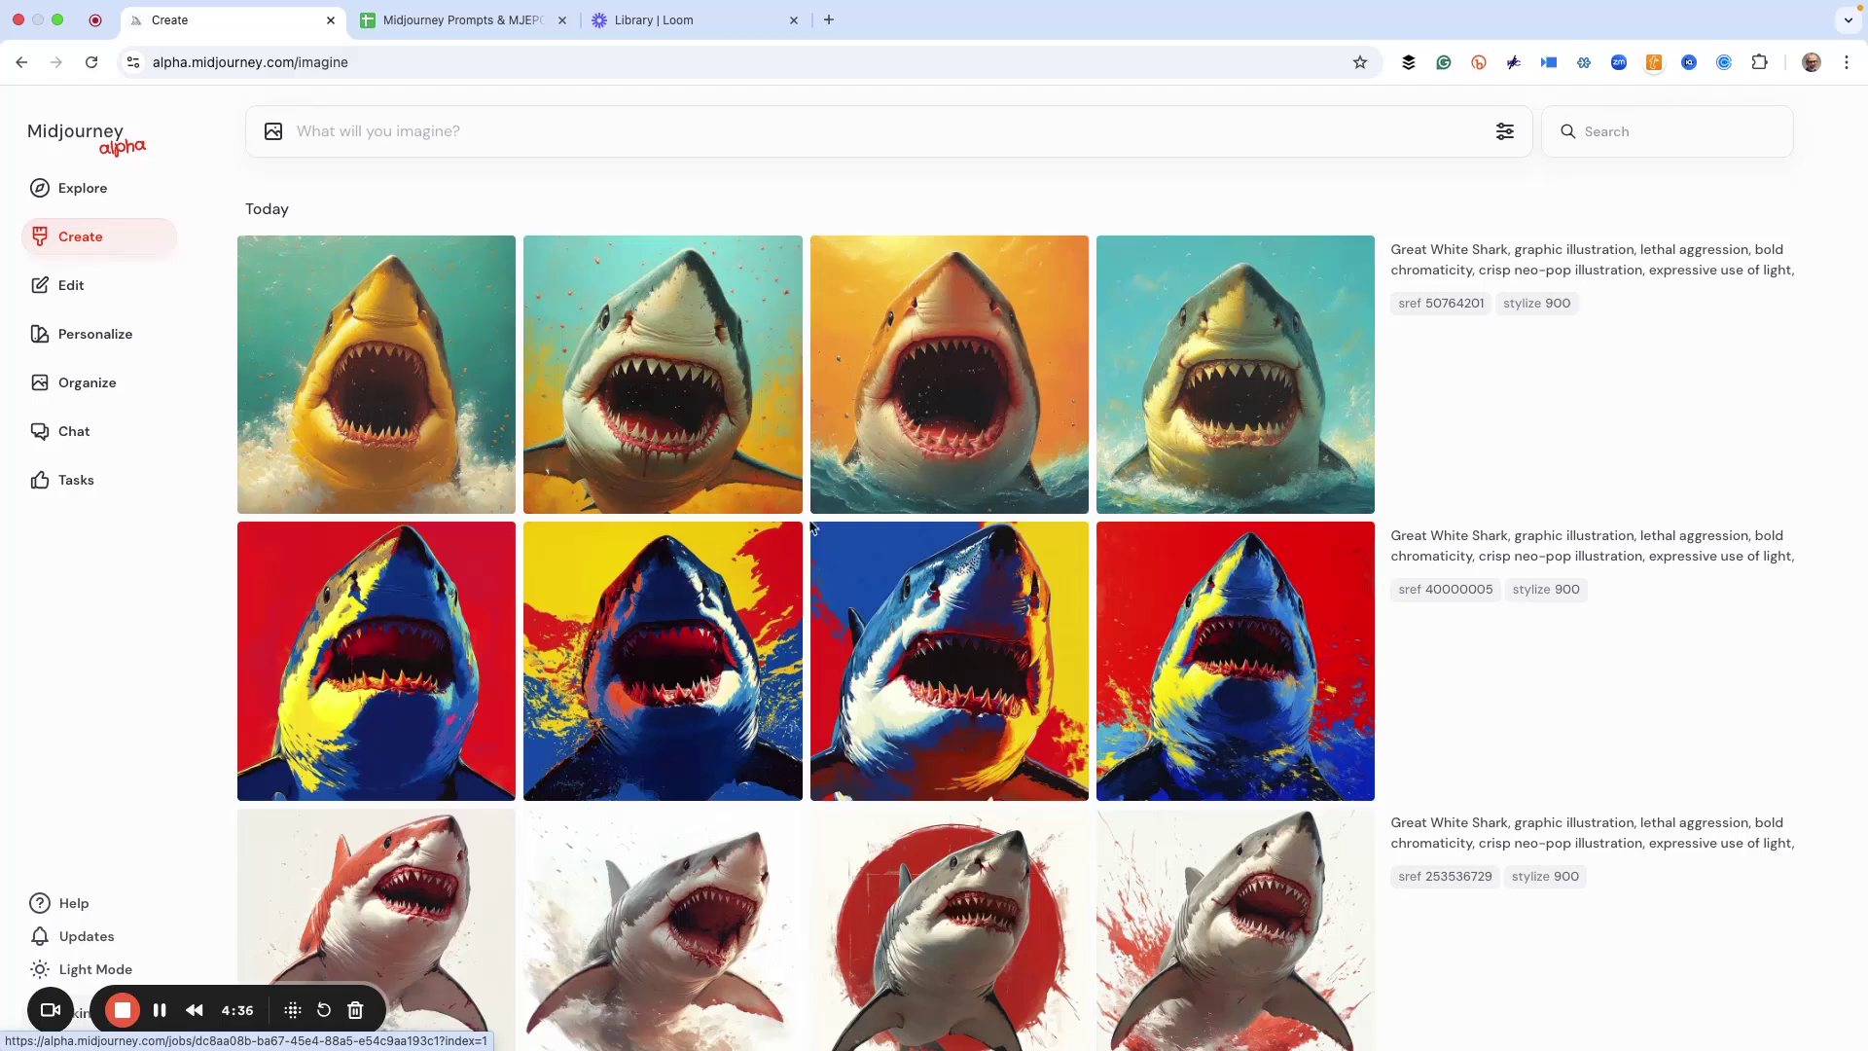
pyautogui.scroll(-2, 910, 484)
pyautogui.scroll(-4, 906, 485)
pyautogui.scroll(-2, 774, 479)
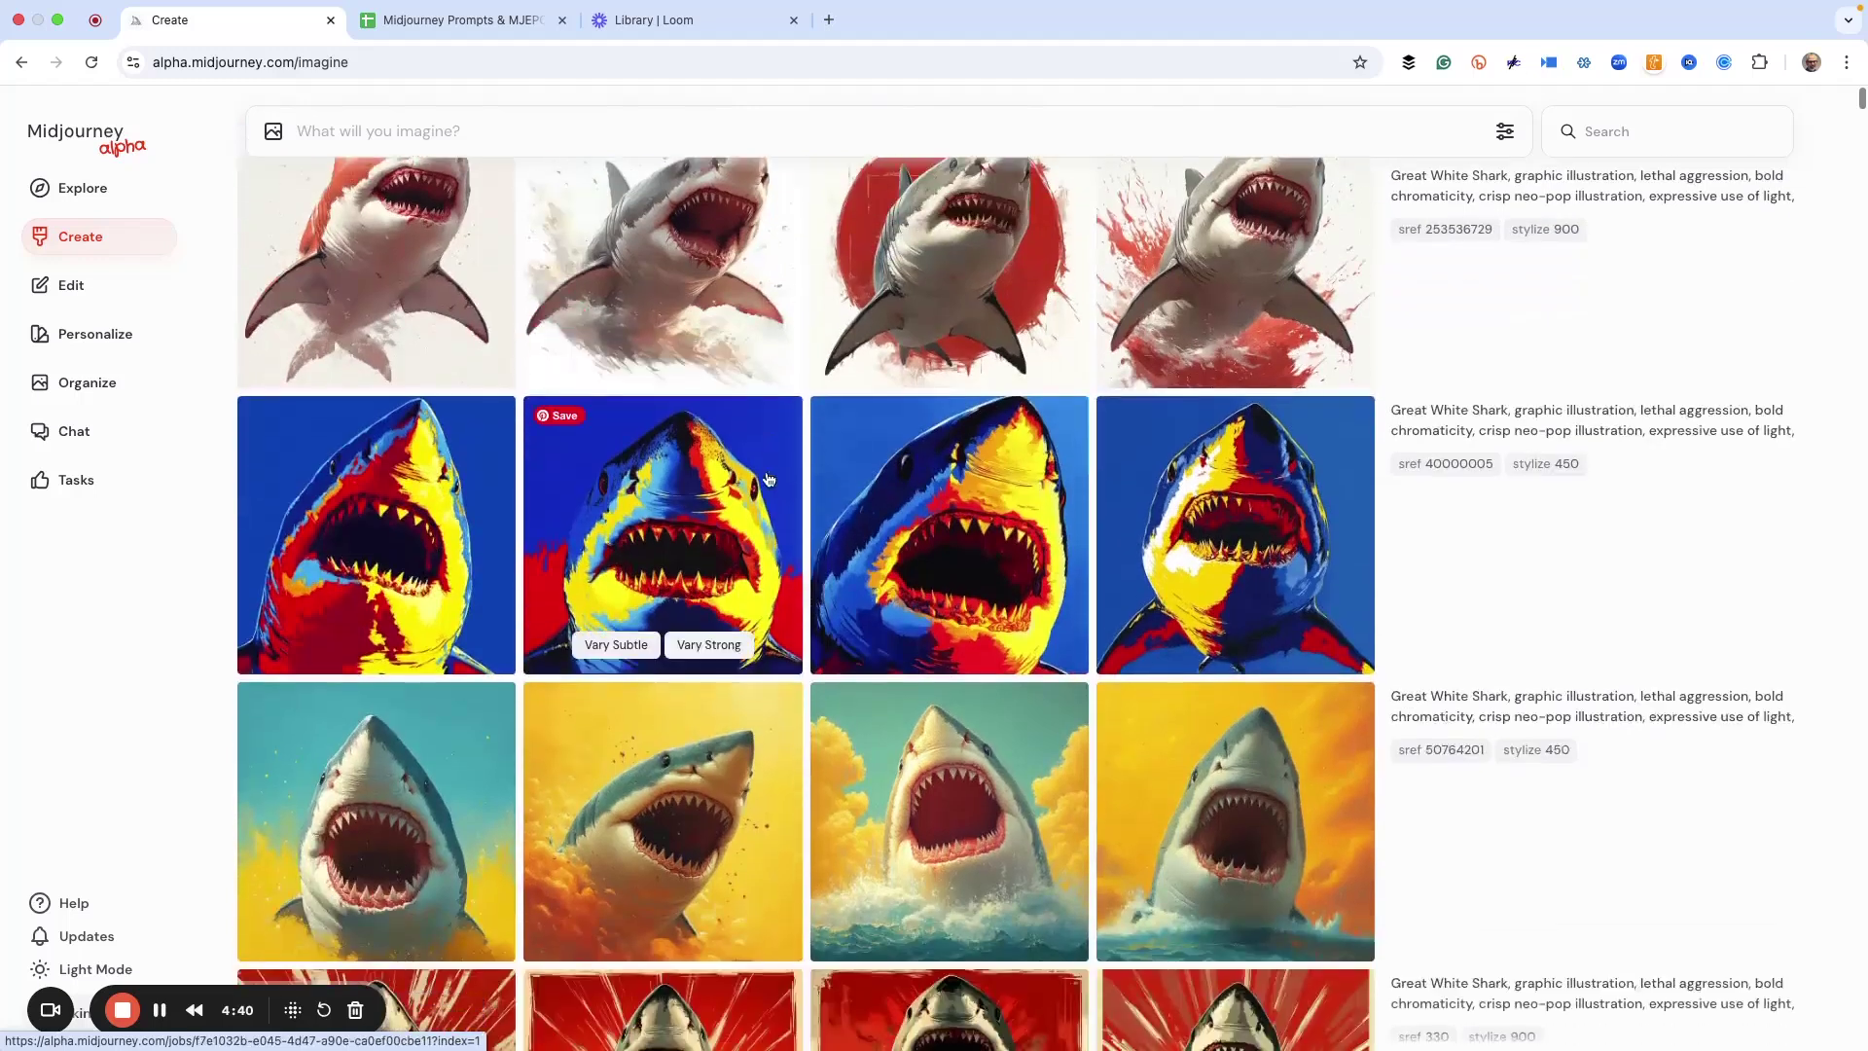
pyautogui.scroll(-4, 778, 477)
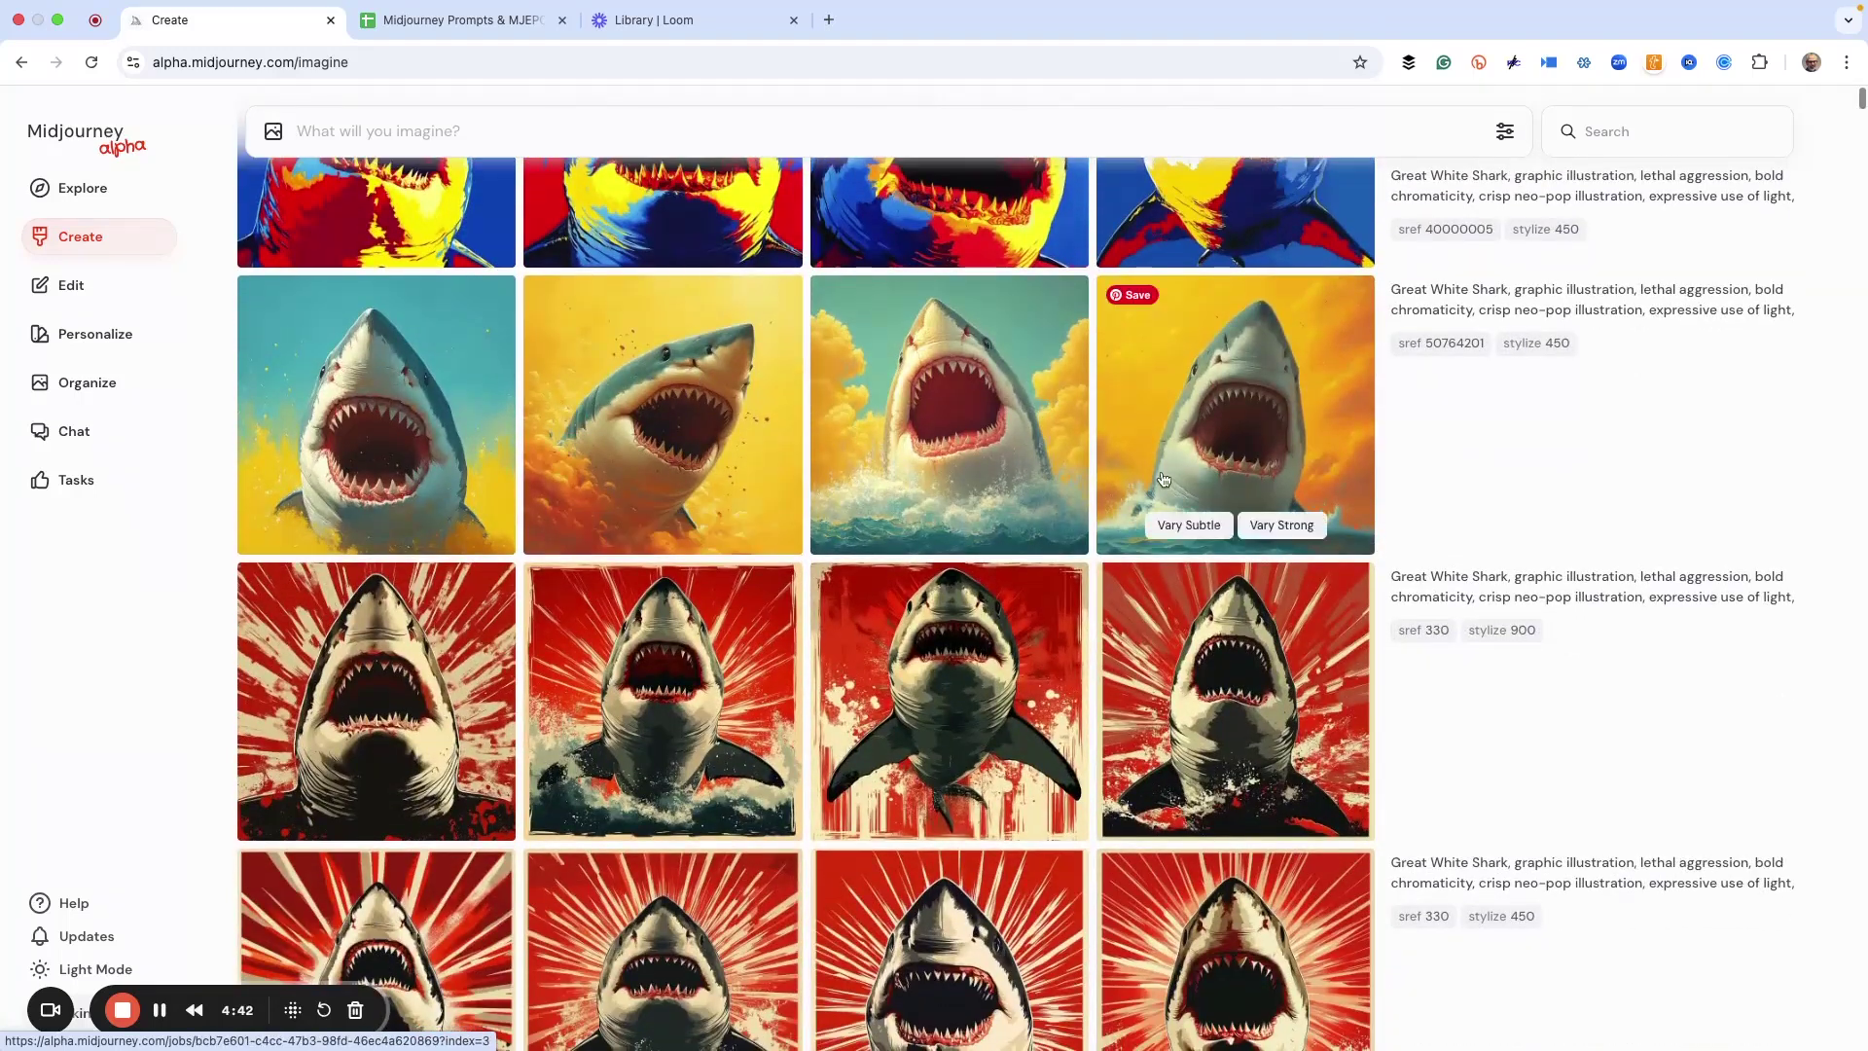
pyautogui.scroll(-3, 817, 535)
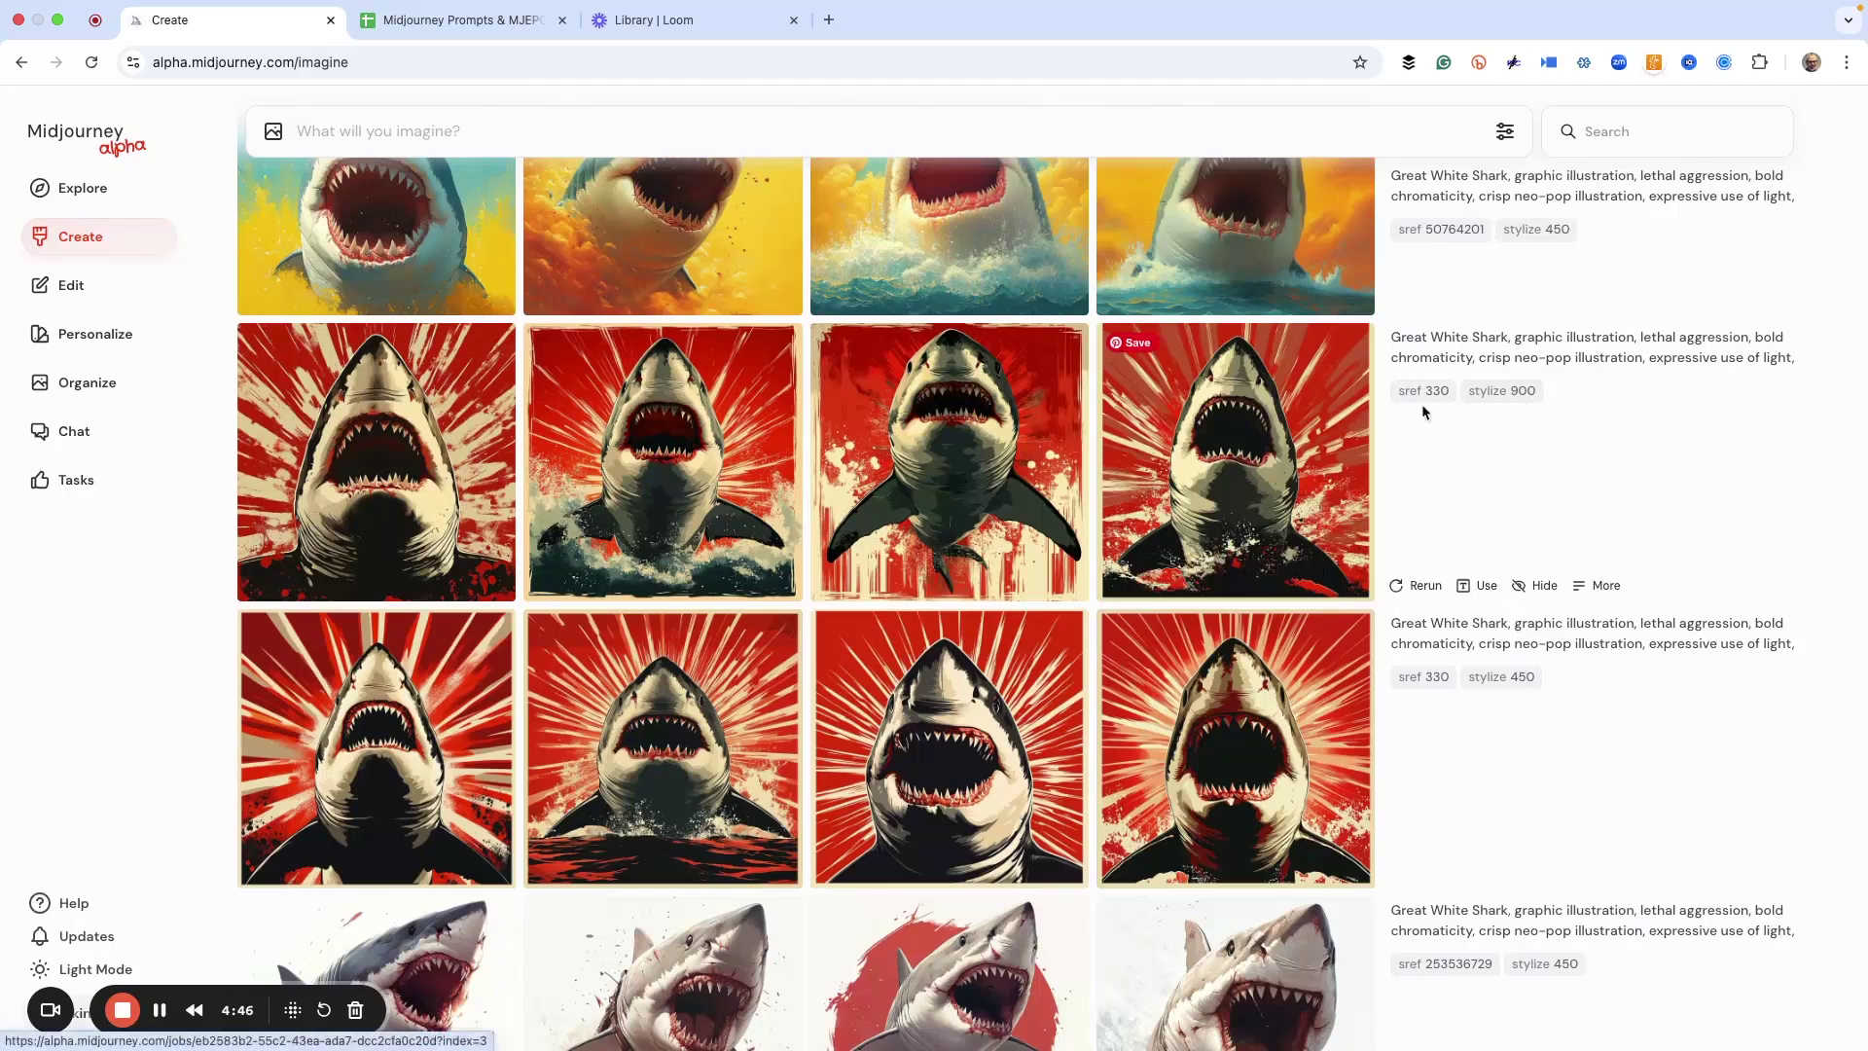
pyautogui.scroll(-5, 976, 457)
pyautogui.scroll(-1, 976, 457)
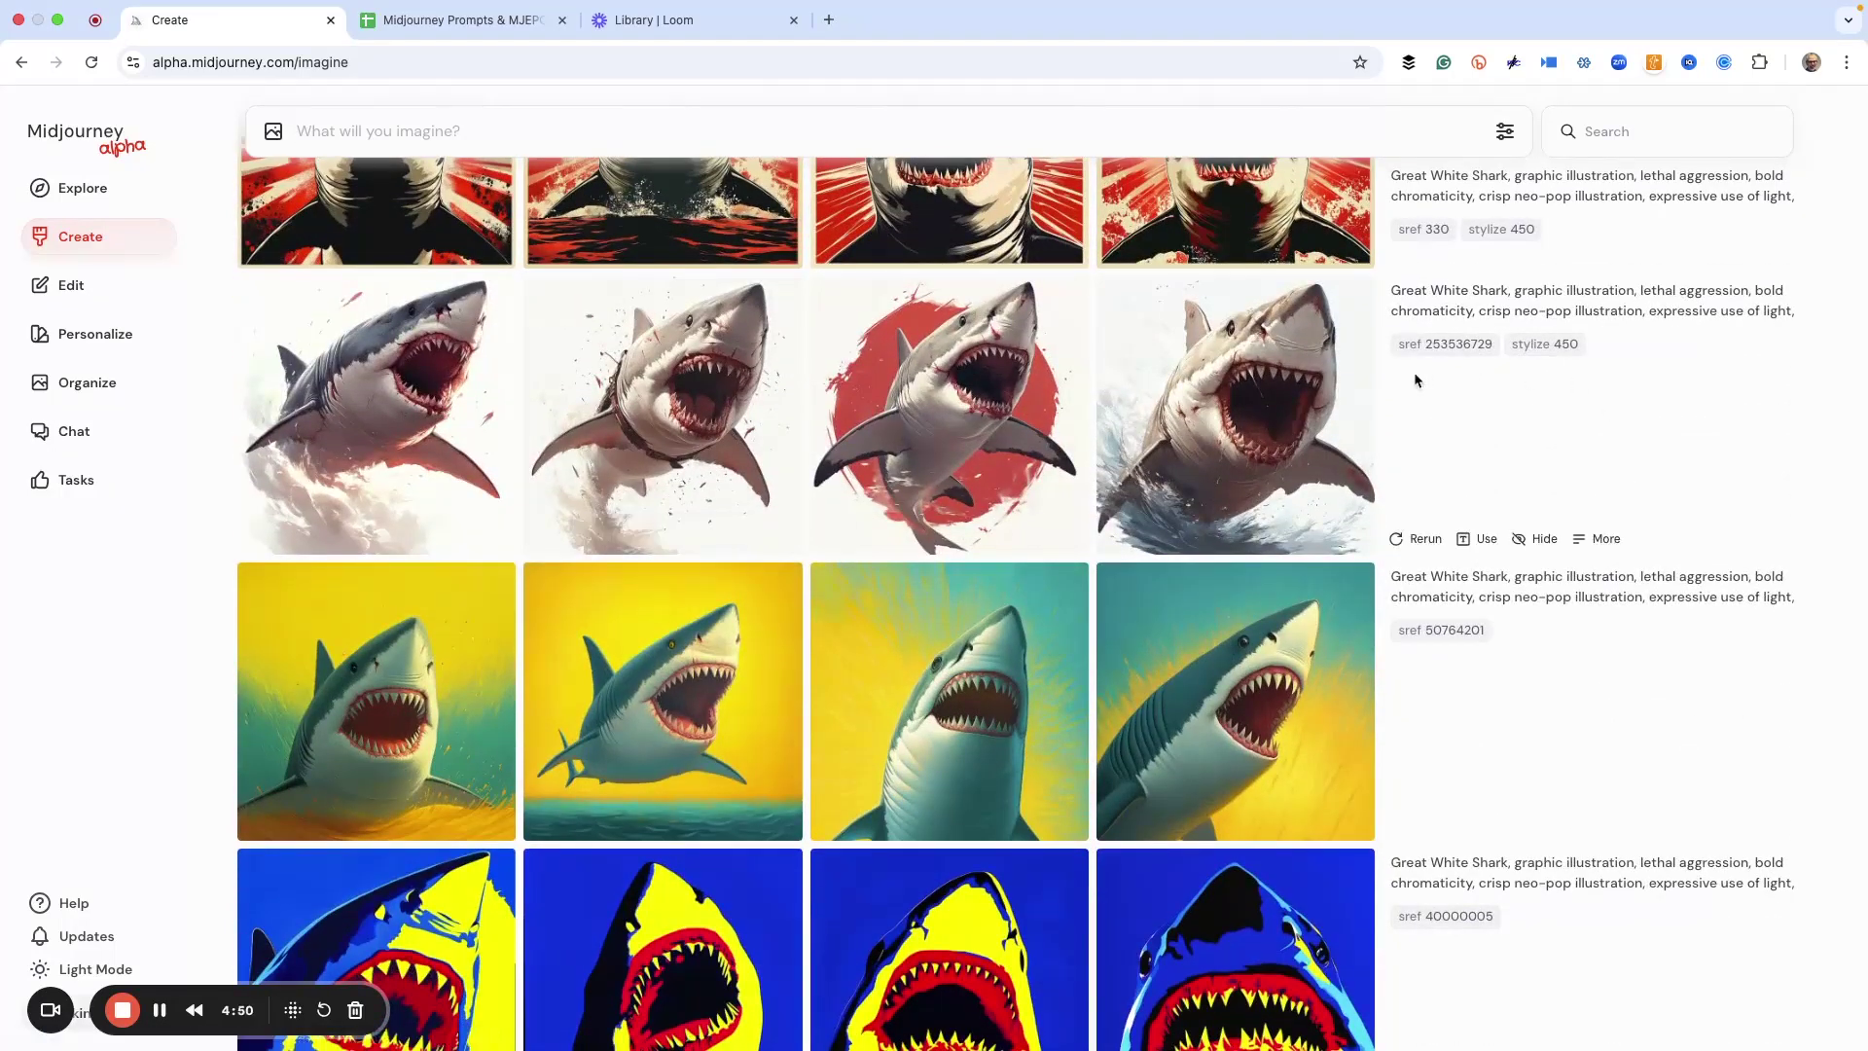
pyautogui.scroll(-3, 819, 480)
pyautogui.scroll(-7, 819, 481)
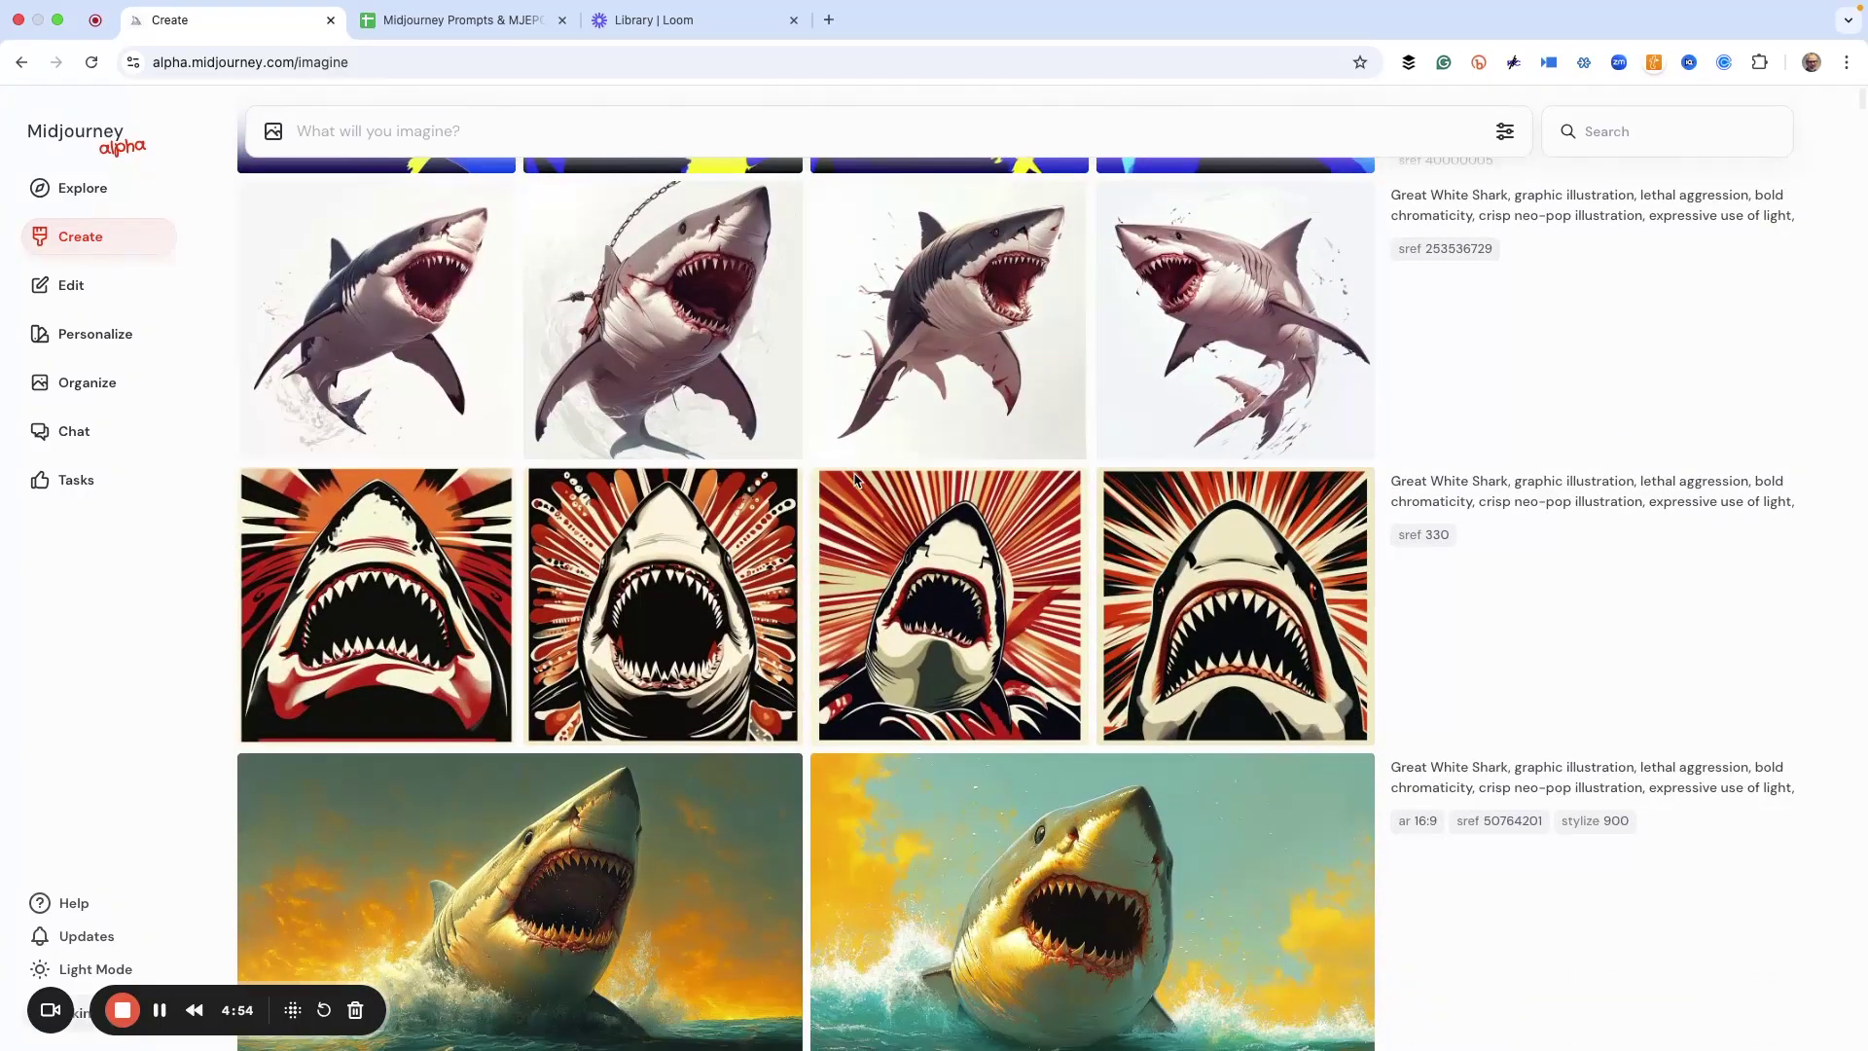
pyautogui.scroll(-8, 855, 479)
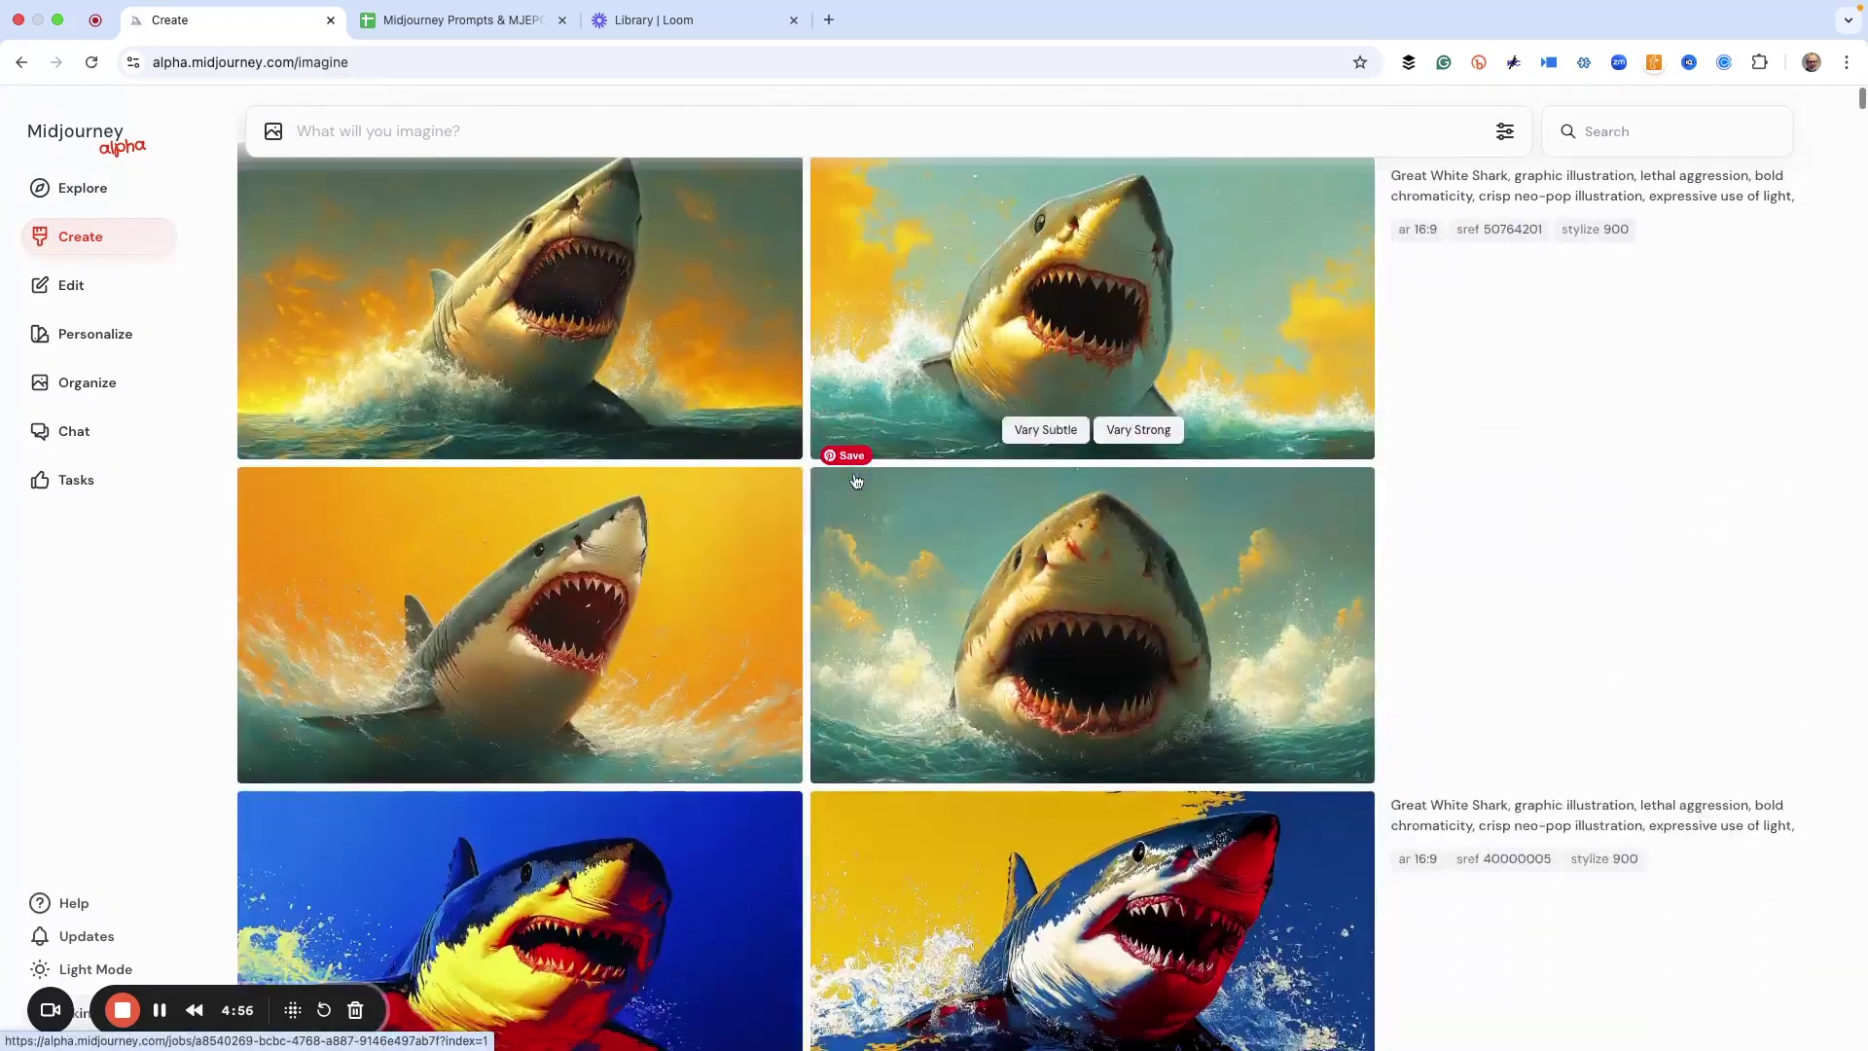
pyautogui.scroll(-8, 855, 481)
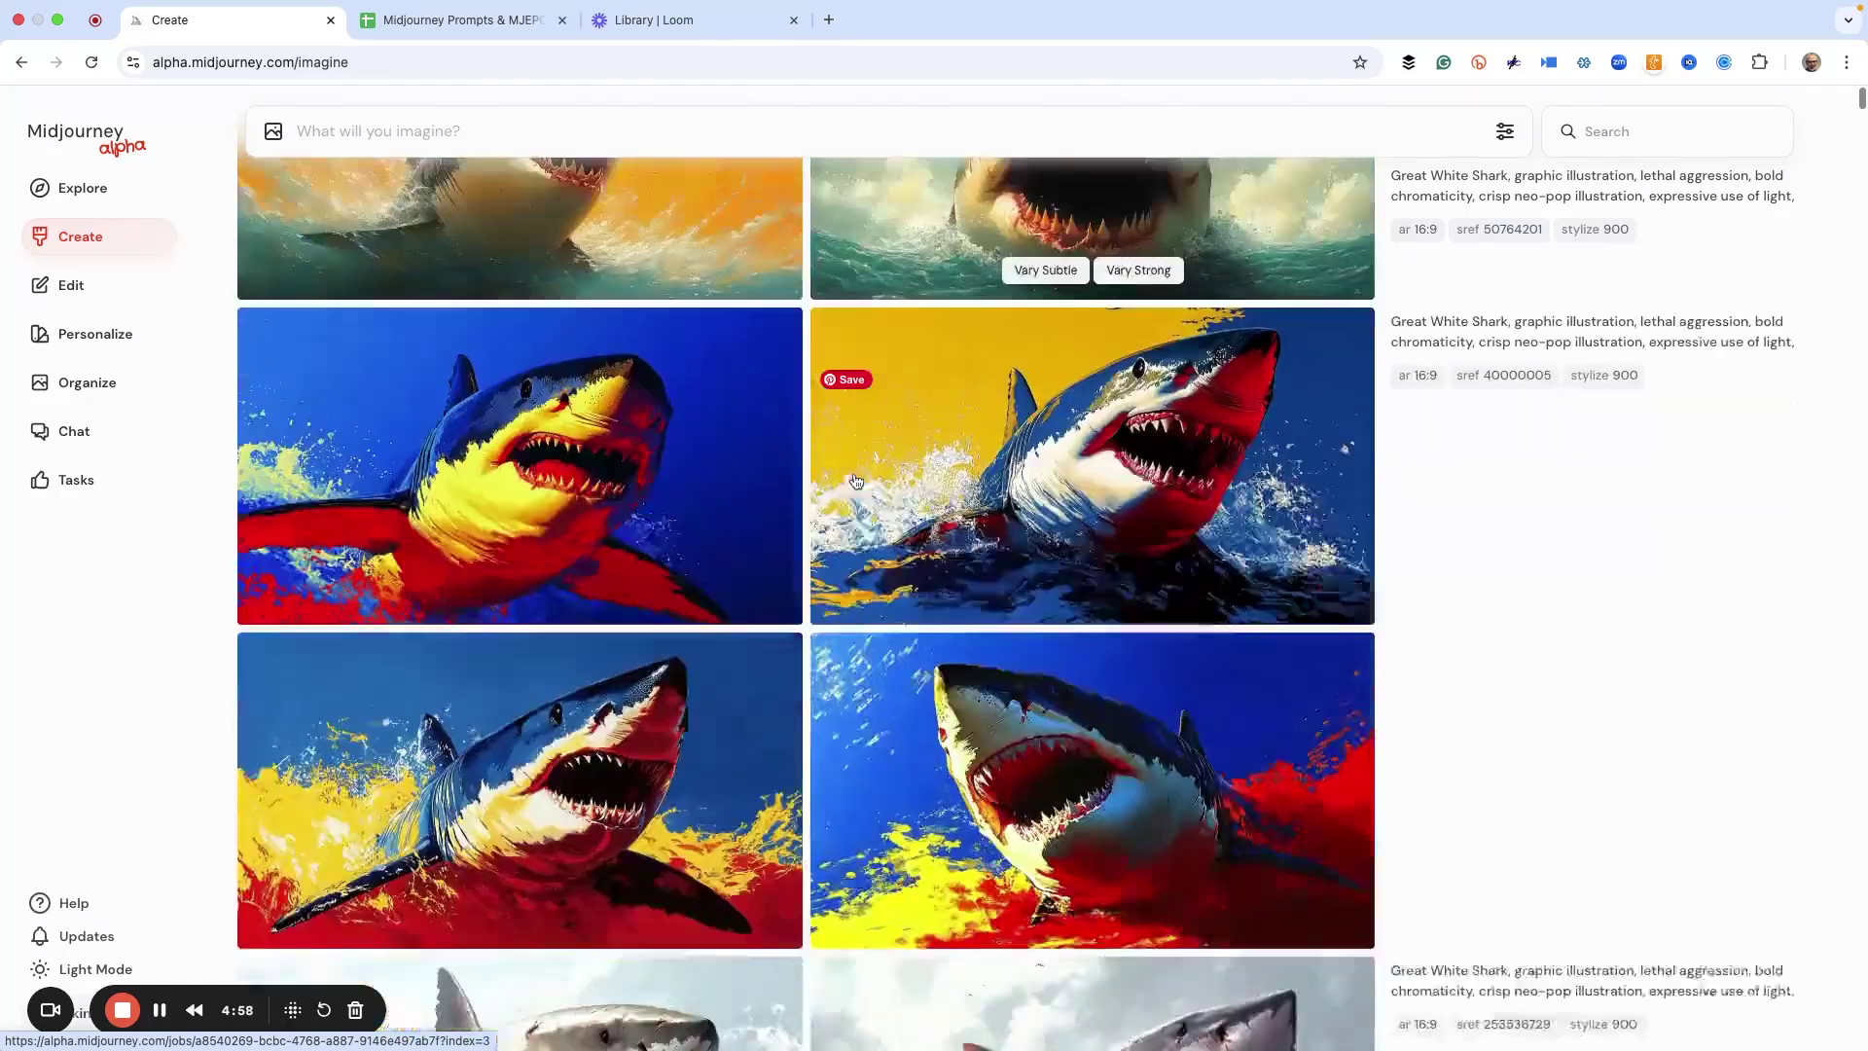
pyautogui.scroll(-5, 855, 481)
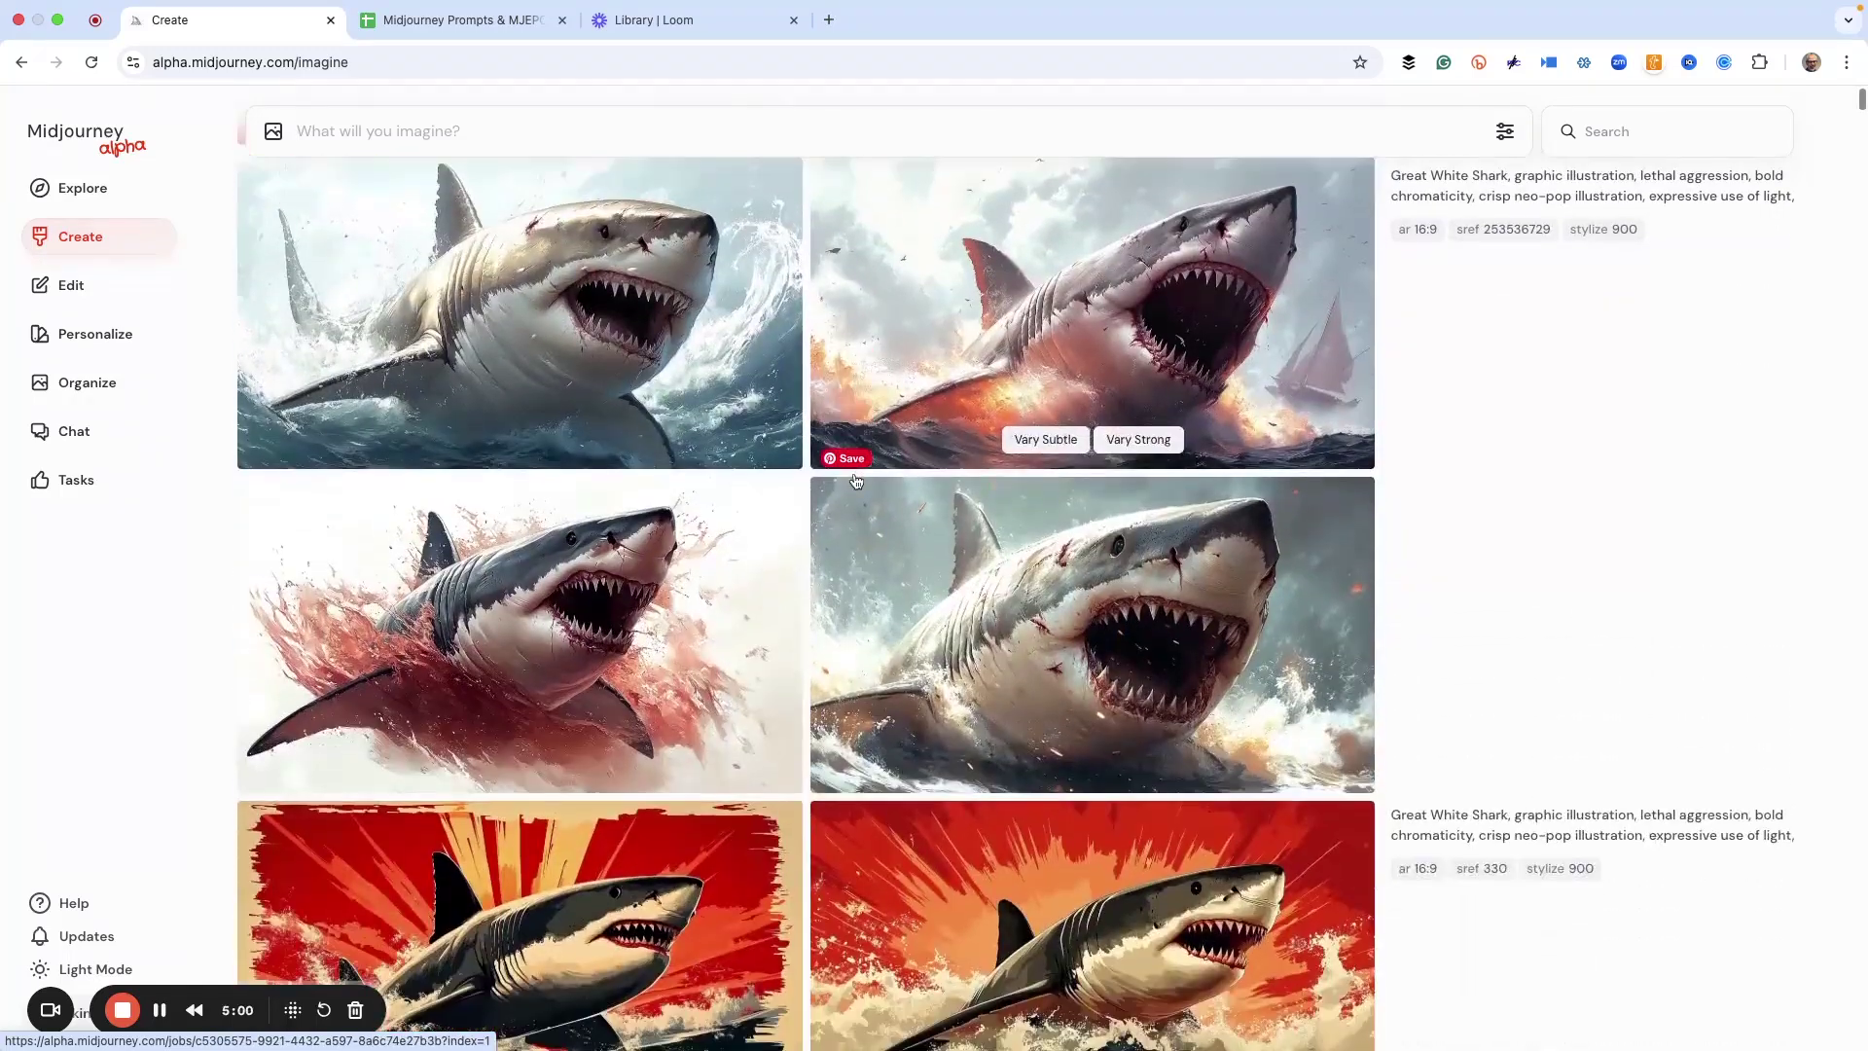
pyautogui.scroll(-9, 855, 480)
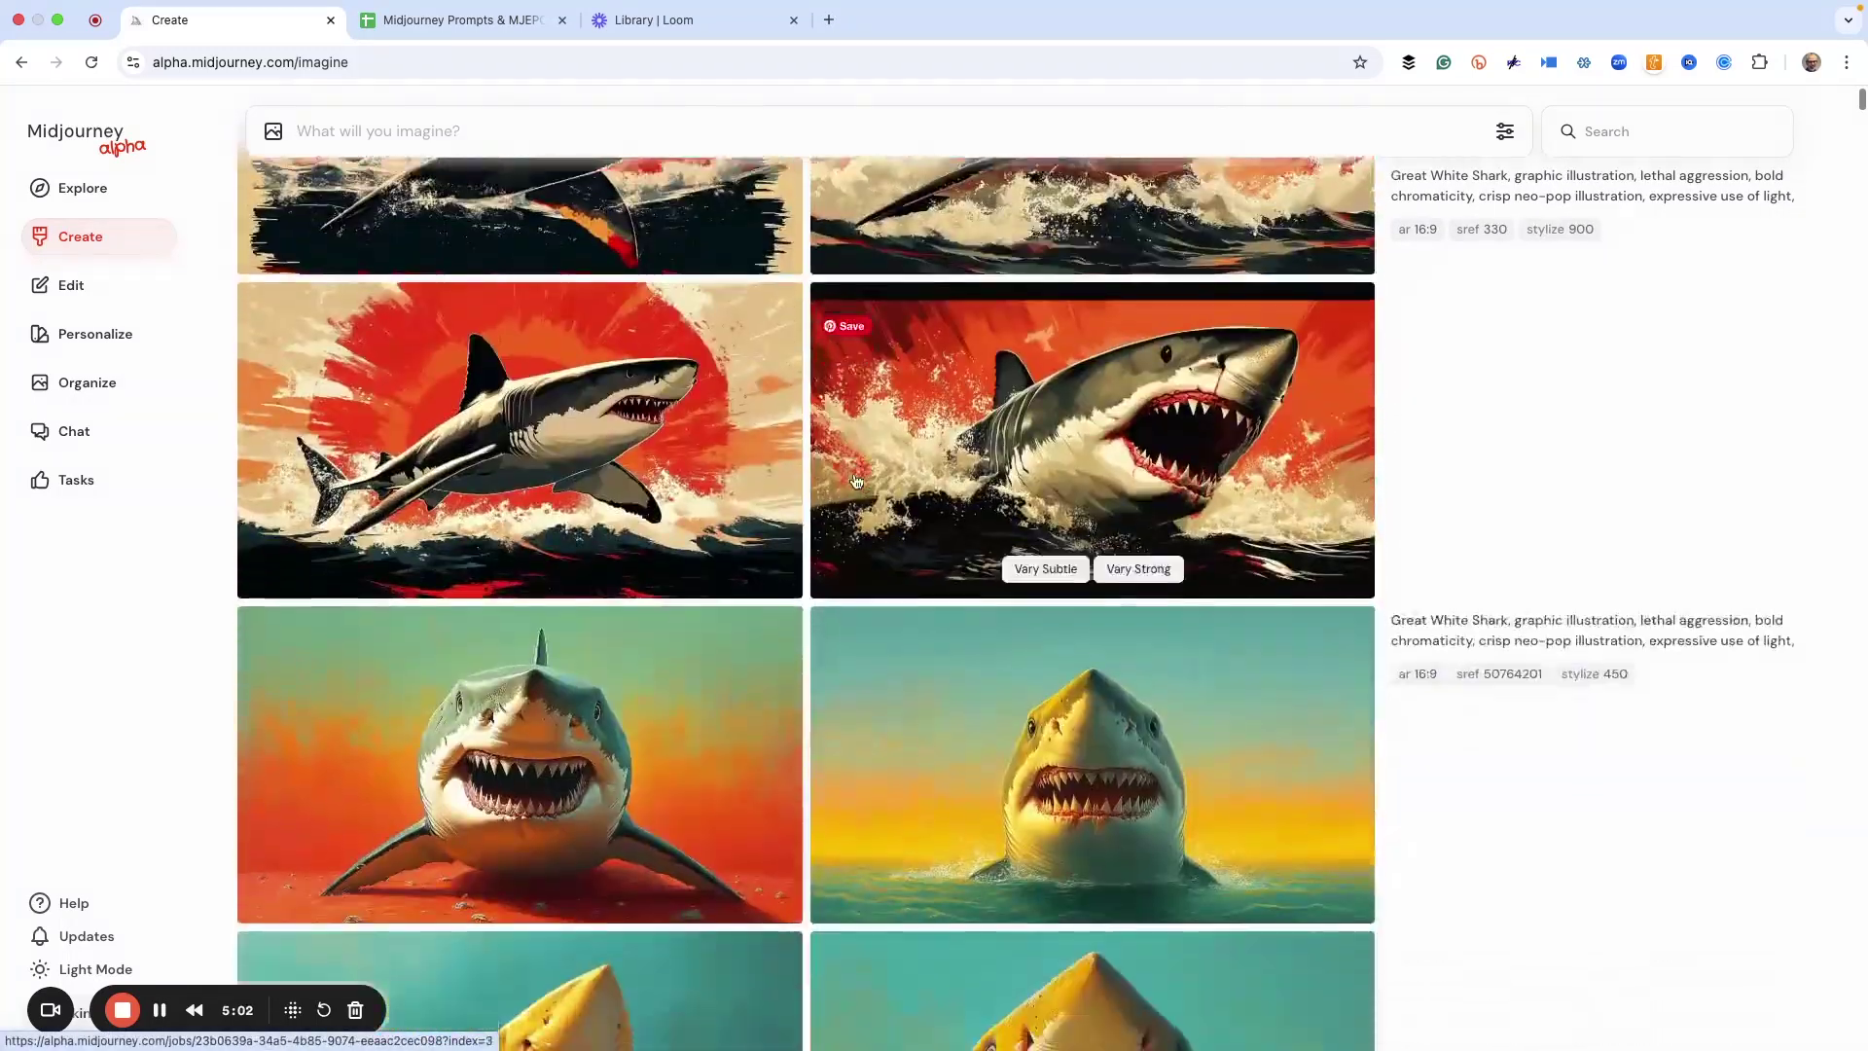
pyautogui.scroll(-5, 855, 480)
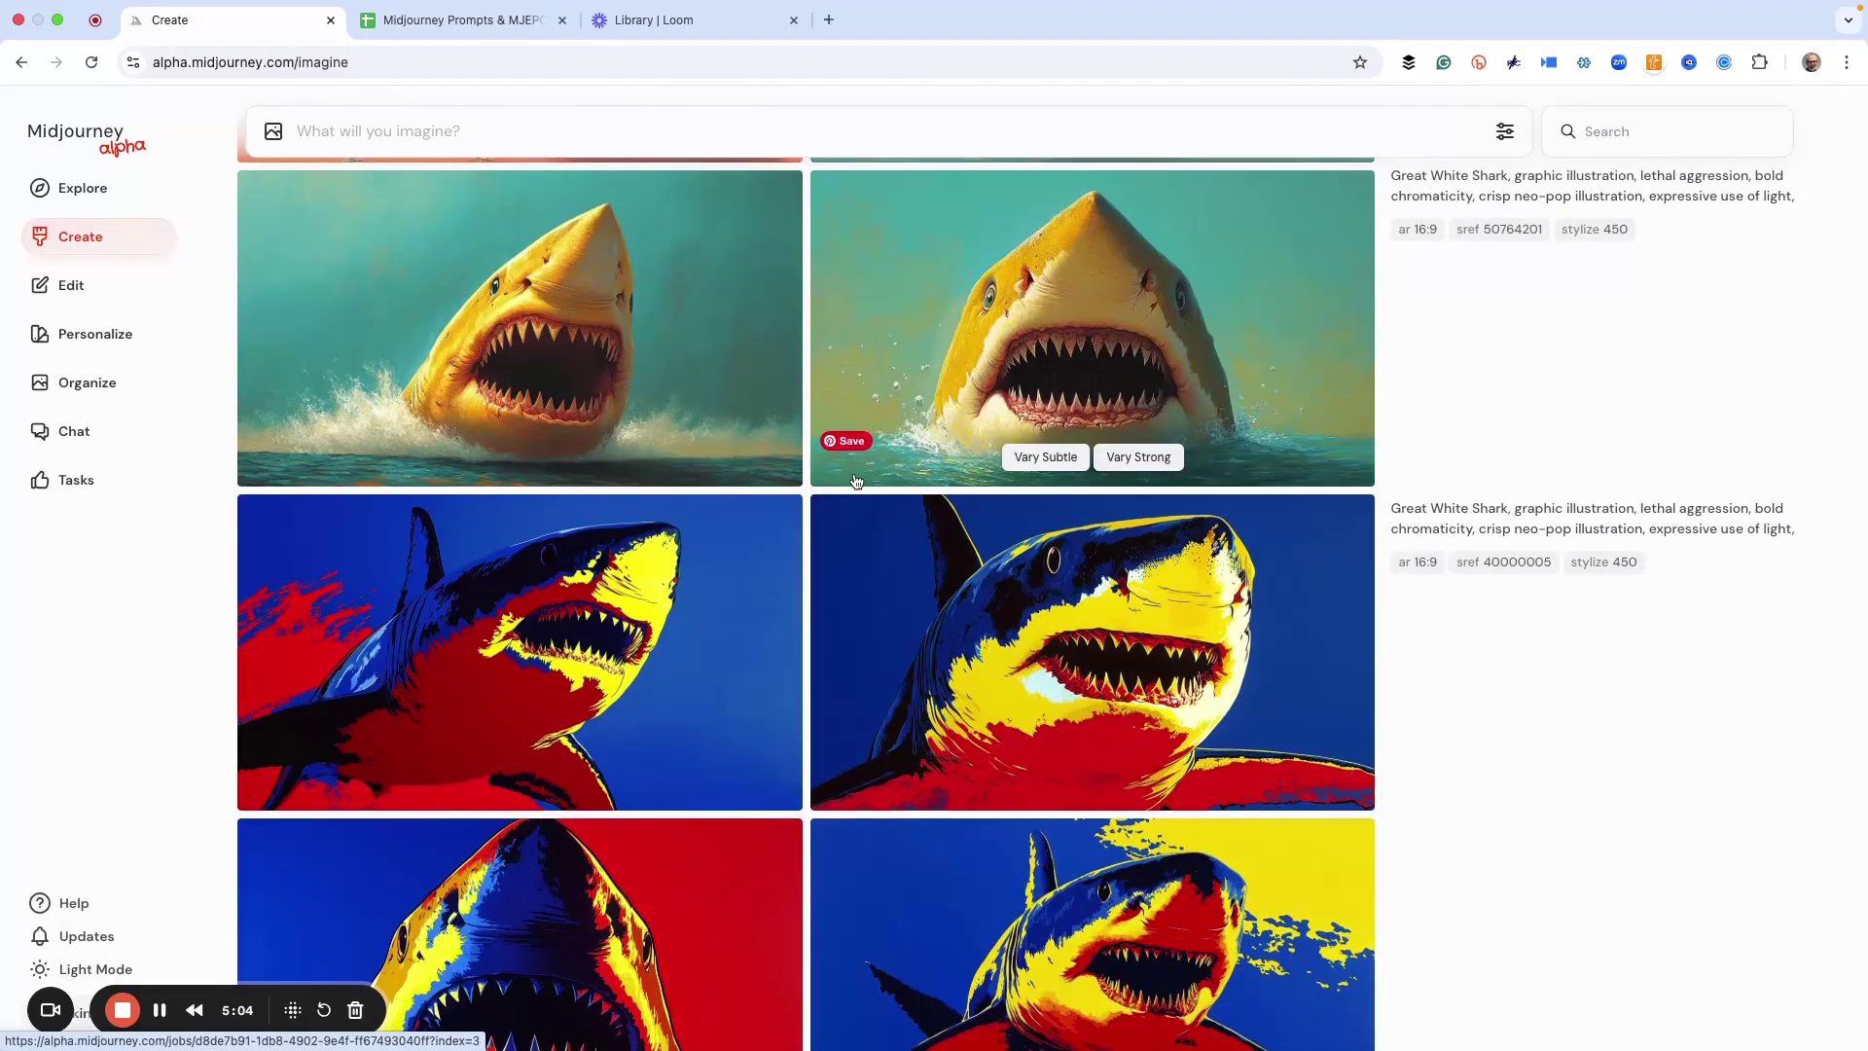